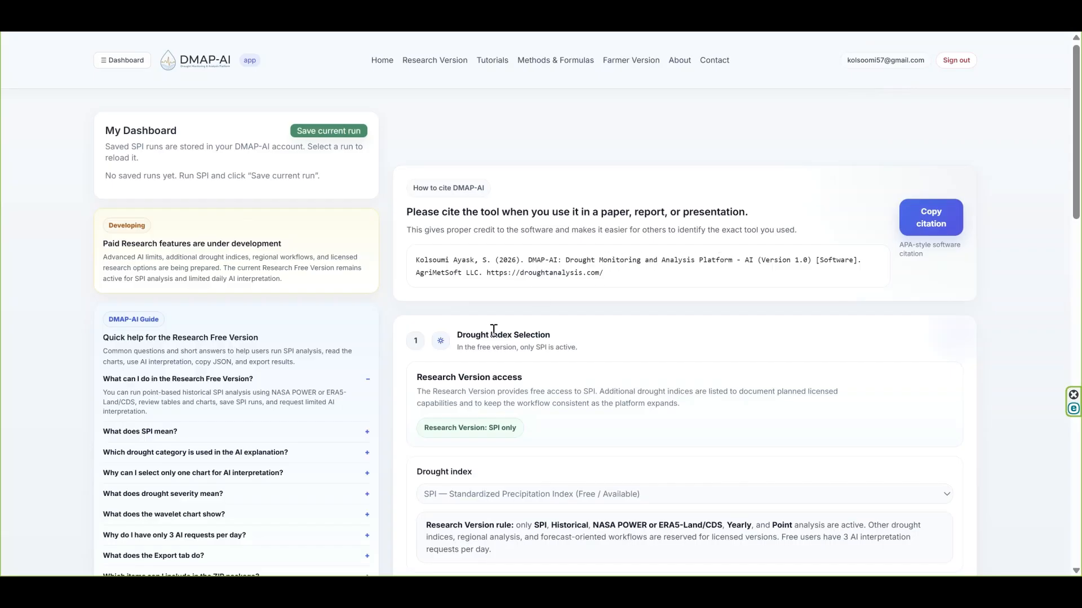
# - Select SPI — Standardized Precipitation Index (Free / Available) as the drought index
pyautogui.scroll(-4, 492, 332)
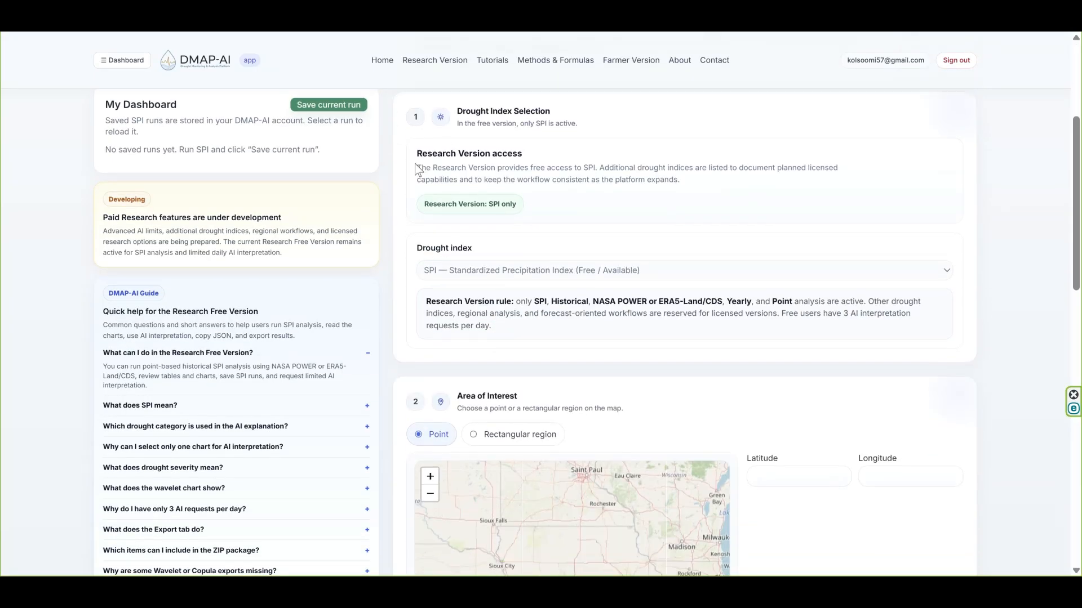
pyautogui.scroll(-3, 438, 225)
pyautogui.scroll(3, 438, 225)
pyautogui.scroll(-1, 574, 259)
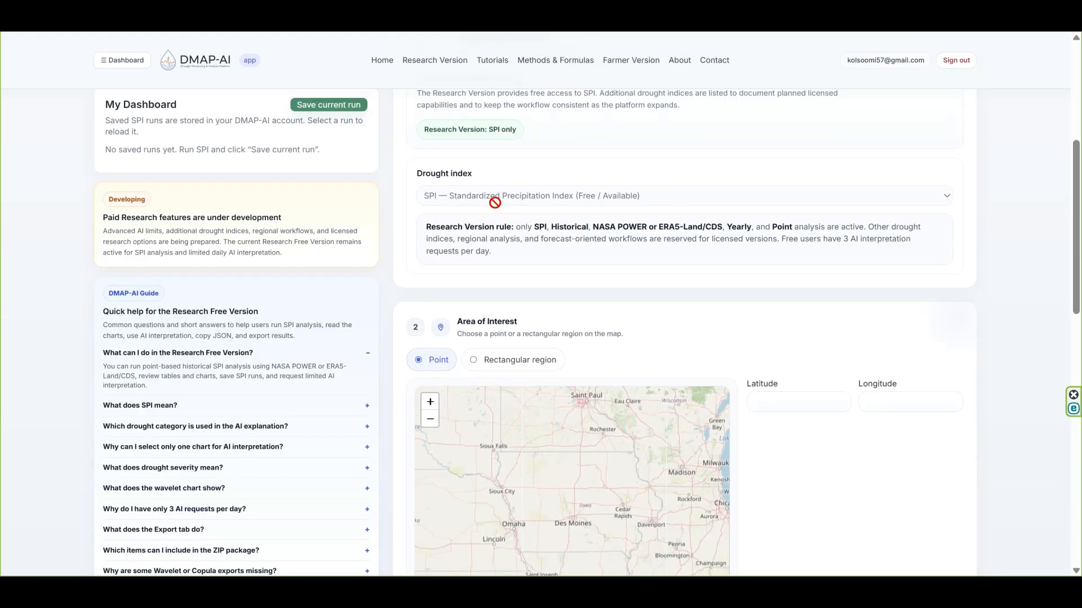
pyautogui.click(494, 198)
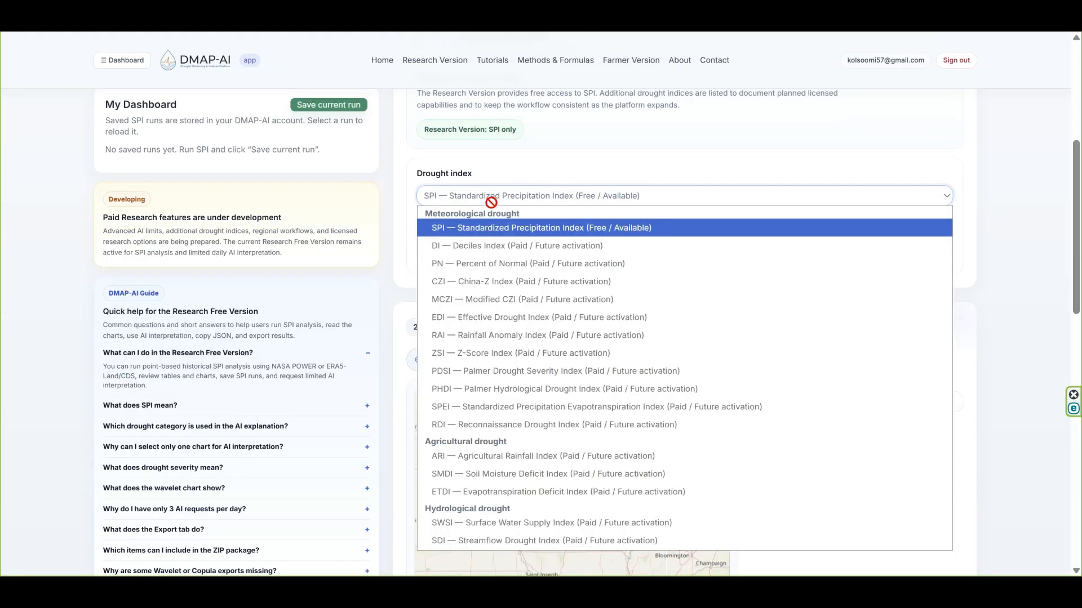
pyautogui.click(462, 229)
# - Place the area-of-interest point on Ames, Iowa, on the map, at about latitude 42.0449 and longitude -93.6335
pyautogui.scroll(-3, 564, 282)
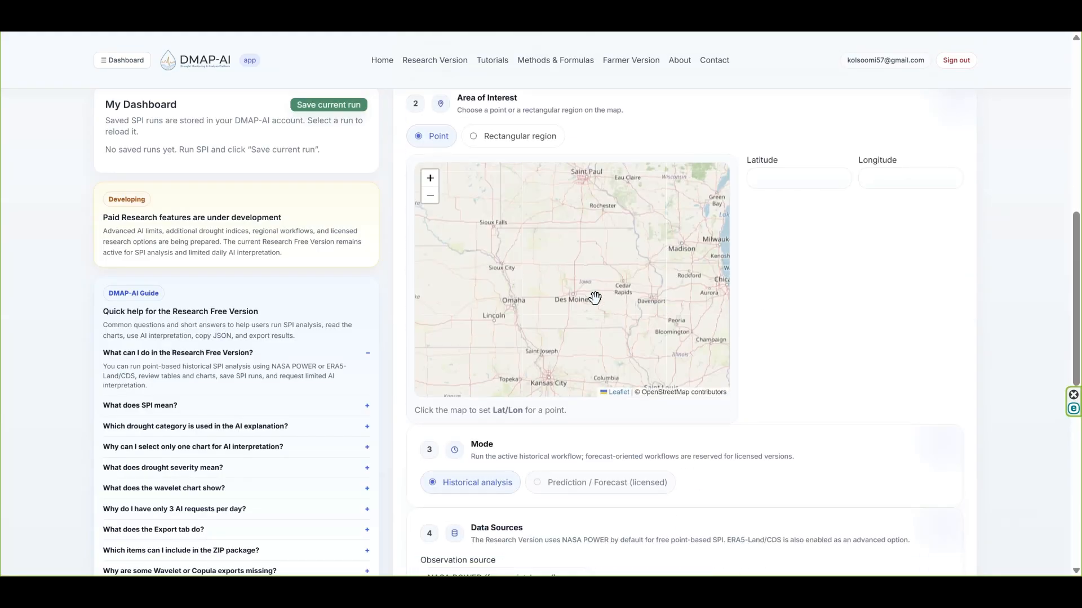
pyautogui.scroll(1, 560, 292)
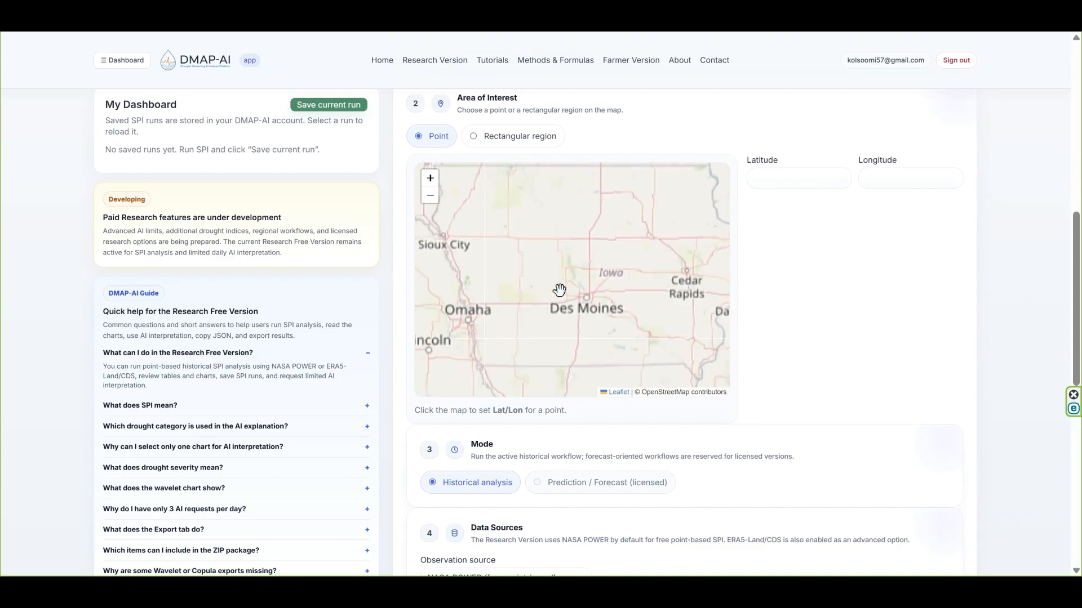
pyautogui.scroll(2, 574, 268)
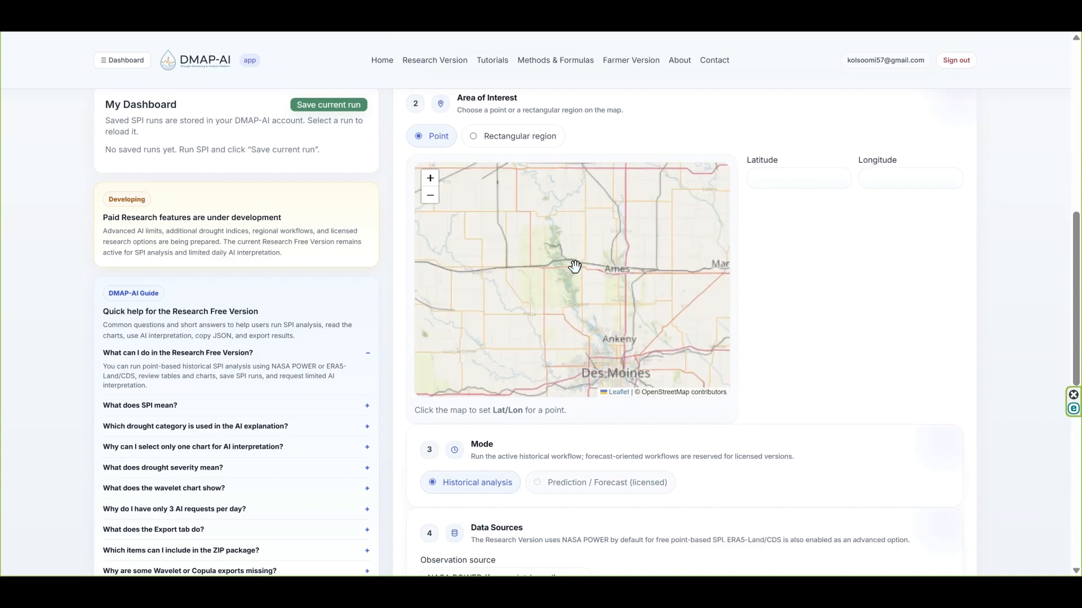
pyautogui.click(620, 263)
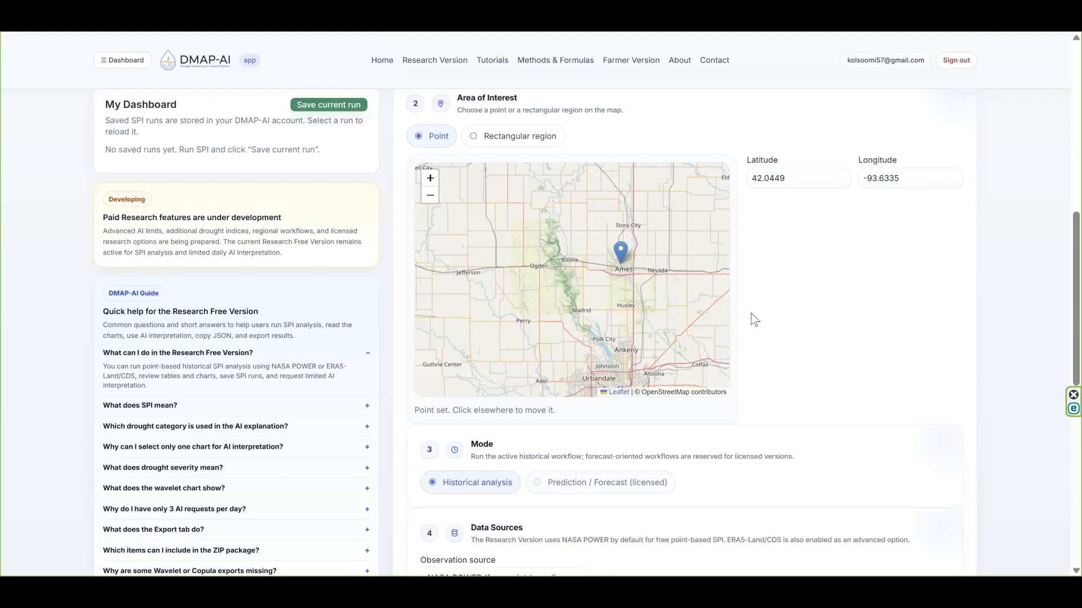
# - Try ERA5-Land / CDS (advanced) as the observation source and return to NASA POWER (free, point-based)
pyautogui.scroll(-5, 752, 315)
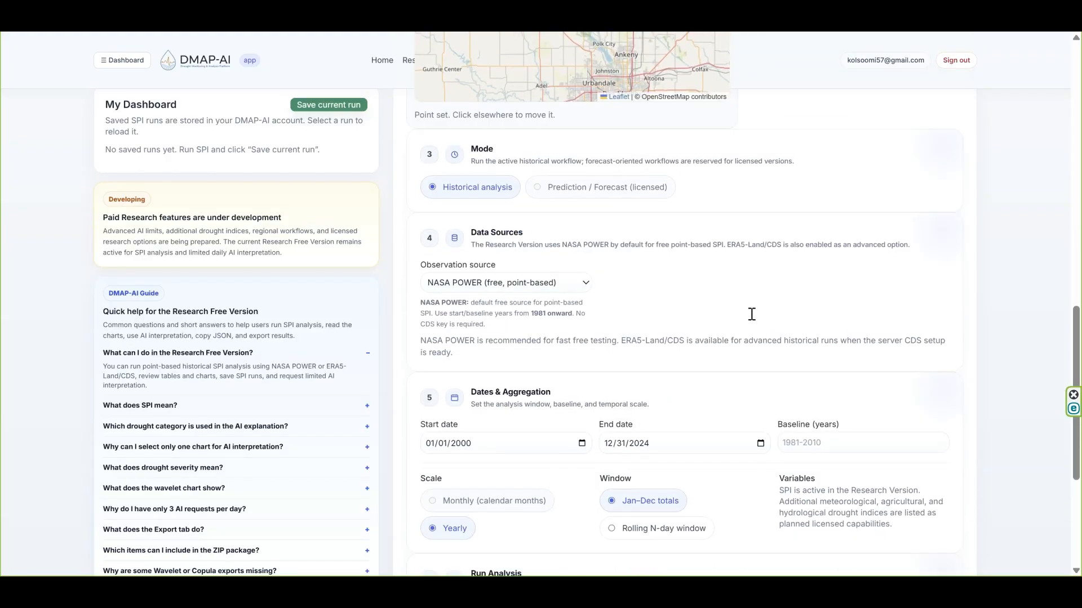
pyautogui.click(494, 285)
pyautogui.click(485, 314)
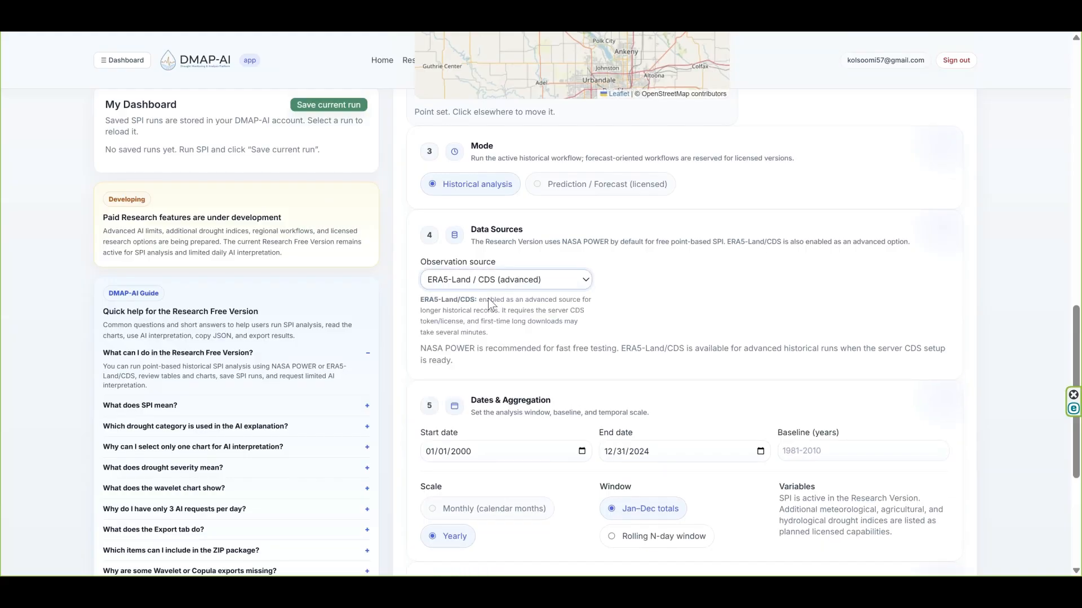
pyautogui.click(488, 282)
pyautogui.click(489, 297)
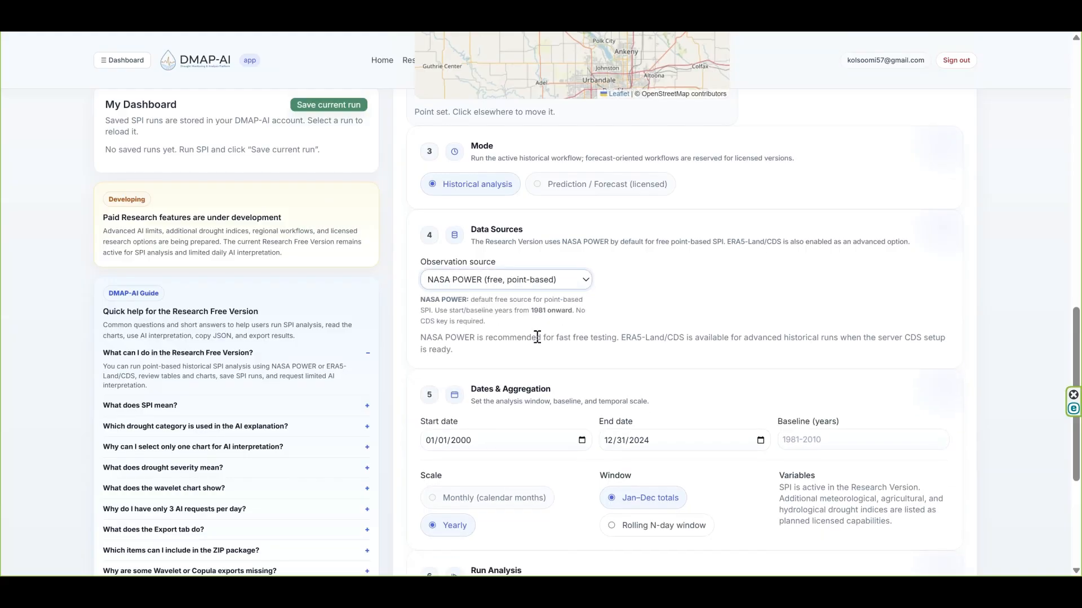
# - Set the analysis start date to 01/01/1981, keeping the end date at 12/31/2024 and the baseline years blank
pyautogui.scroll(-3, 537, 337)
pyautogui.scroll(-1, 536, 337)
pyautogui.click(462, 219)
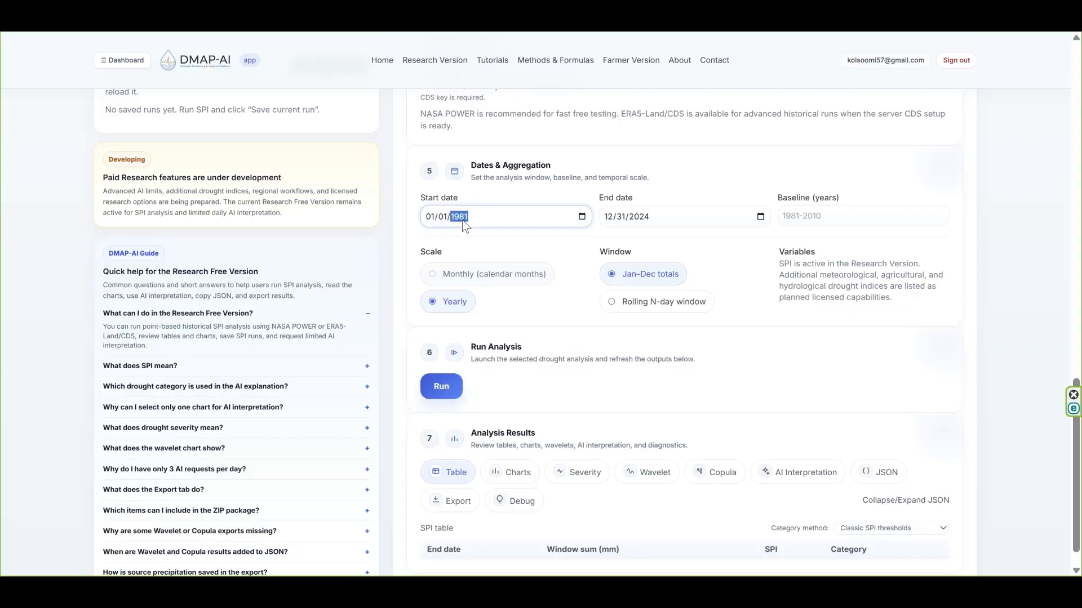
pyautogui.click(648, 217)
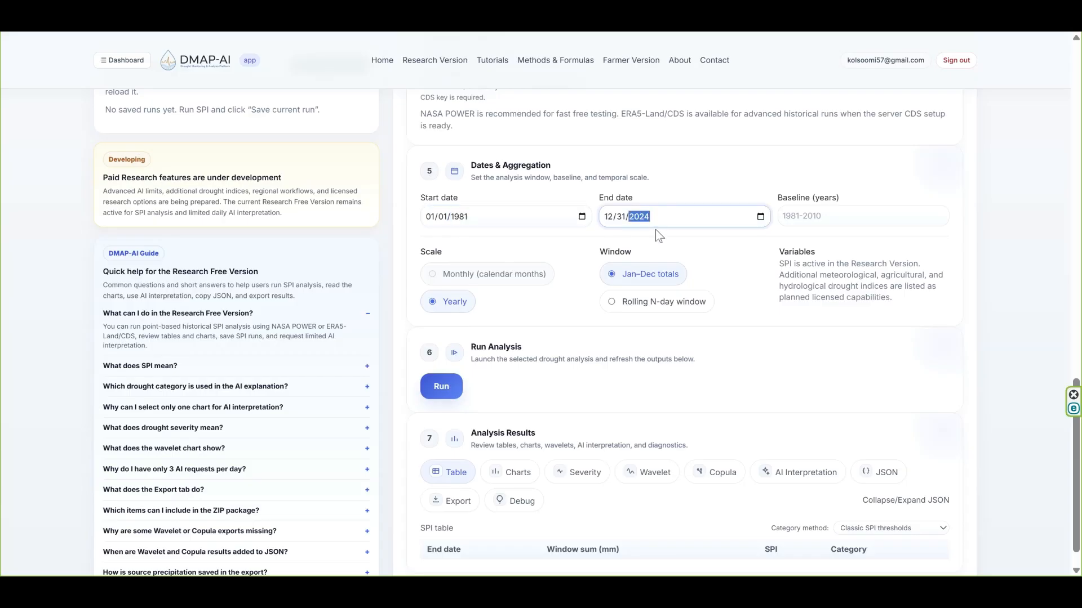
pyautogui.click(839, 216)
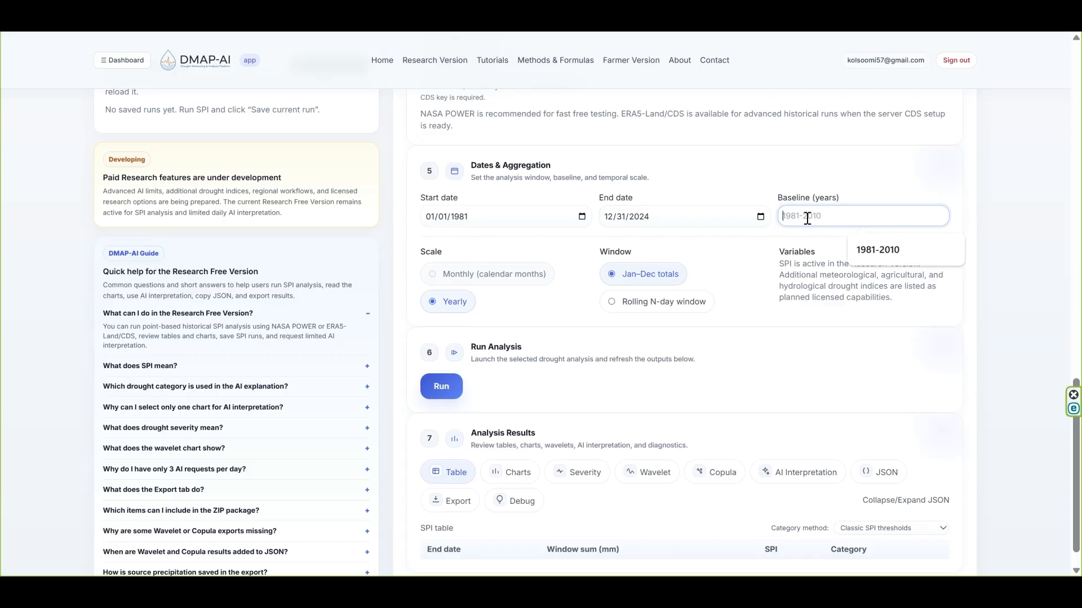
pyautogui.click(514, 326)
# - Run the drought analysis and review the yearly precipitation sums, SPI values and categories in the SPI table
pyautogui.scroll(-1, 489, 376)
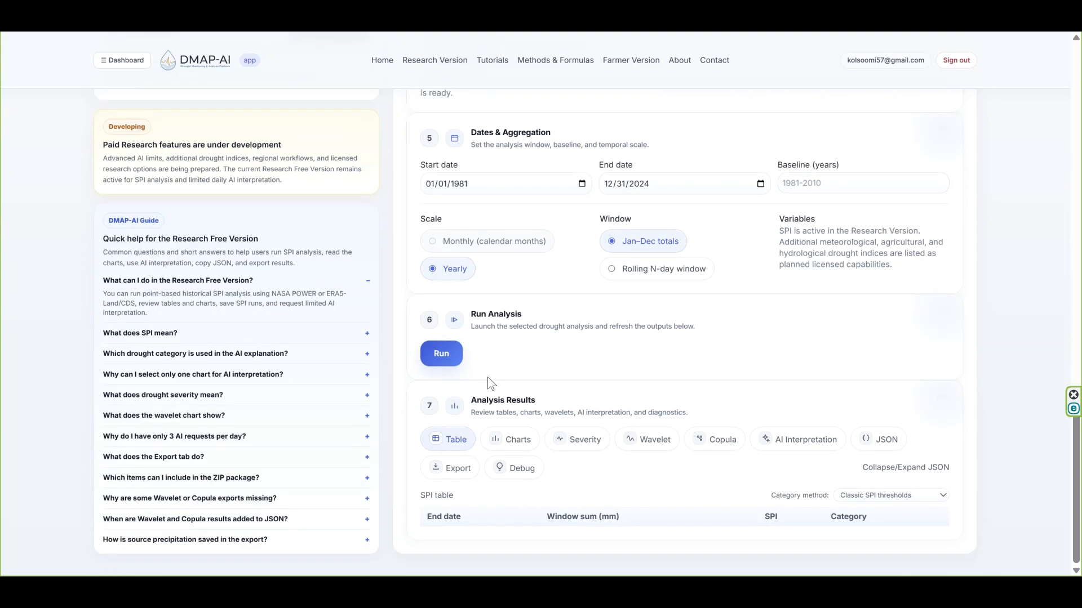
pyautogui.click(439, 359)
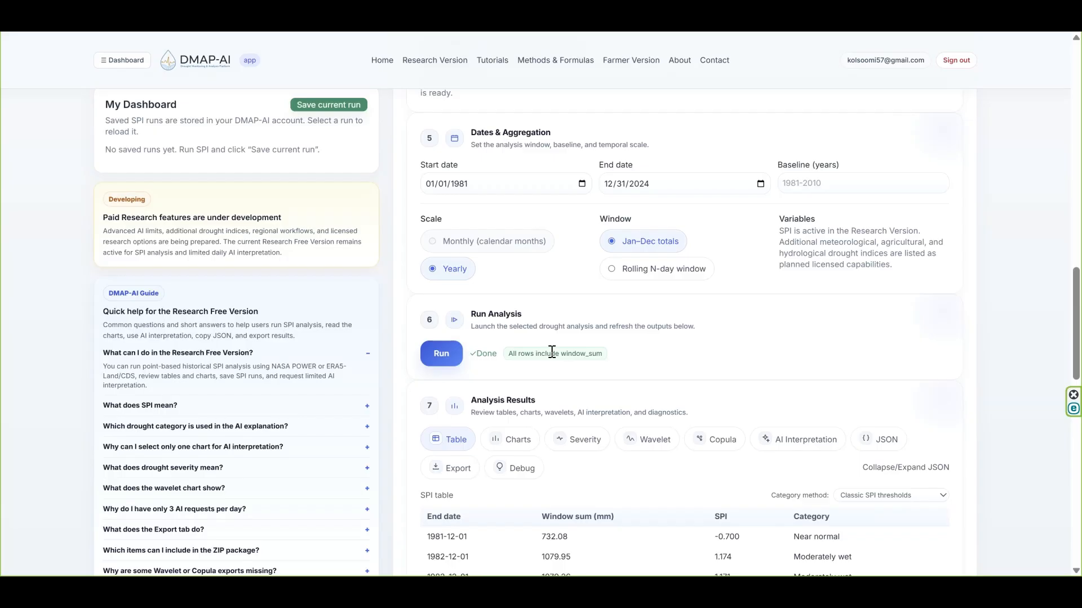
pyautogui.scroll(-1, 527, 369)
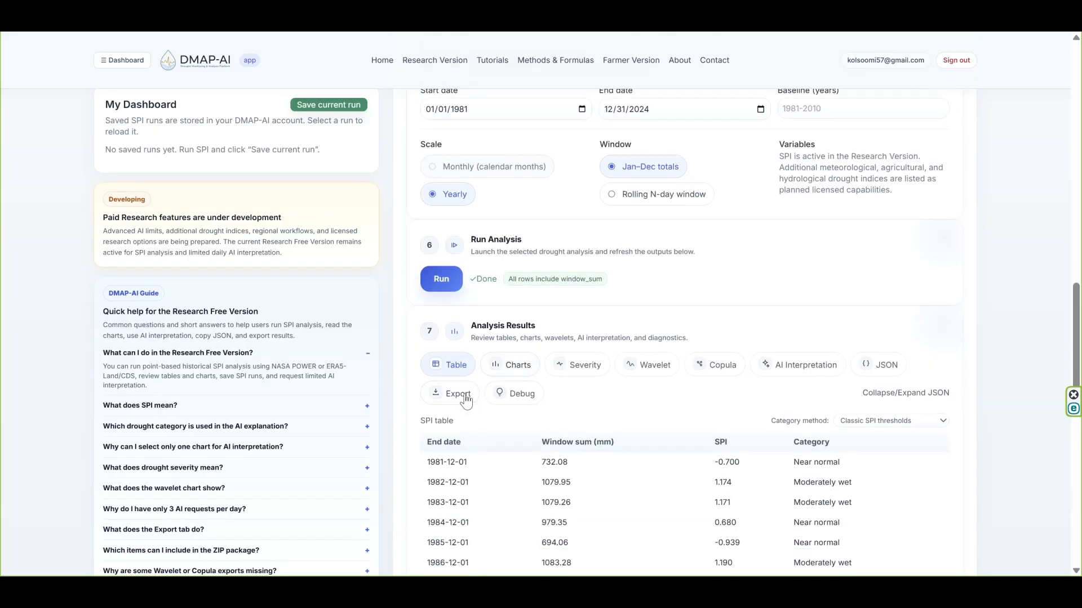
pyautogui.scroll(-3, 496, 454)
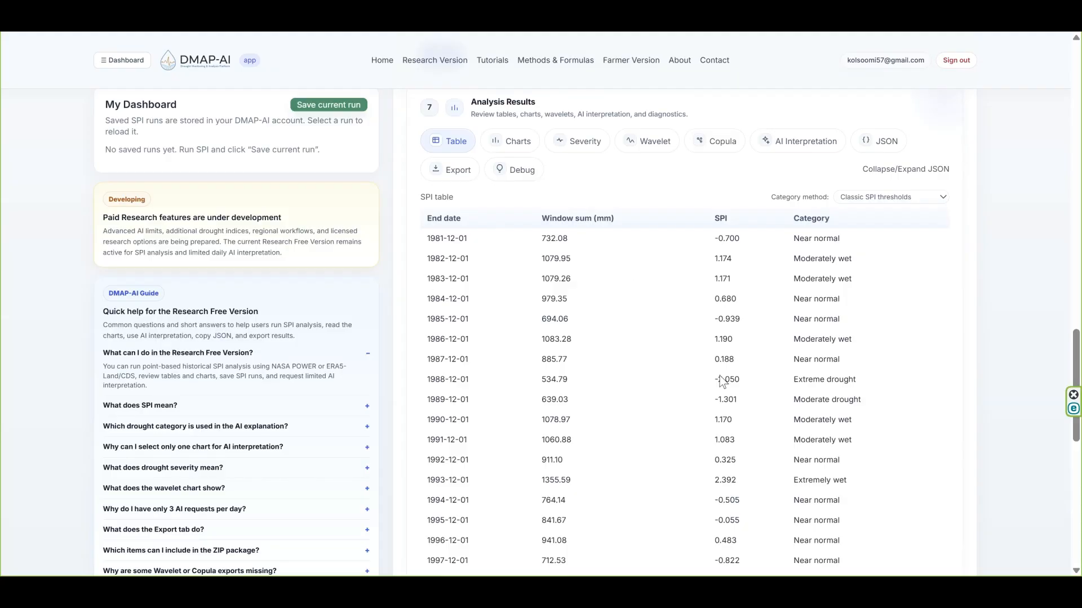
pyautogui.scroll(-5, 717, 377)
pyautogui.scroll(-4, 719, 379)
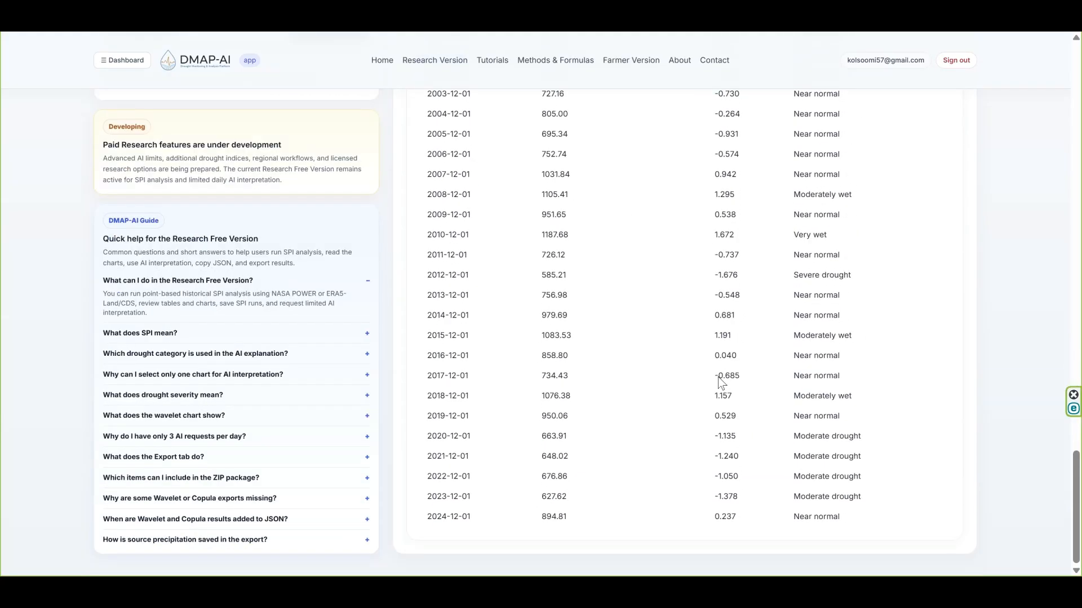
pyautogui.scroll(10, 719, 381)
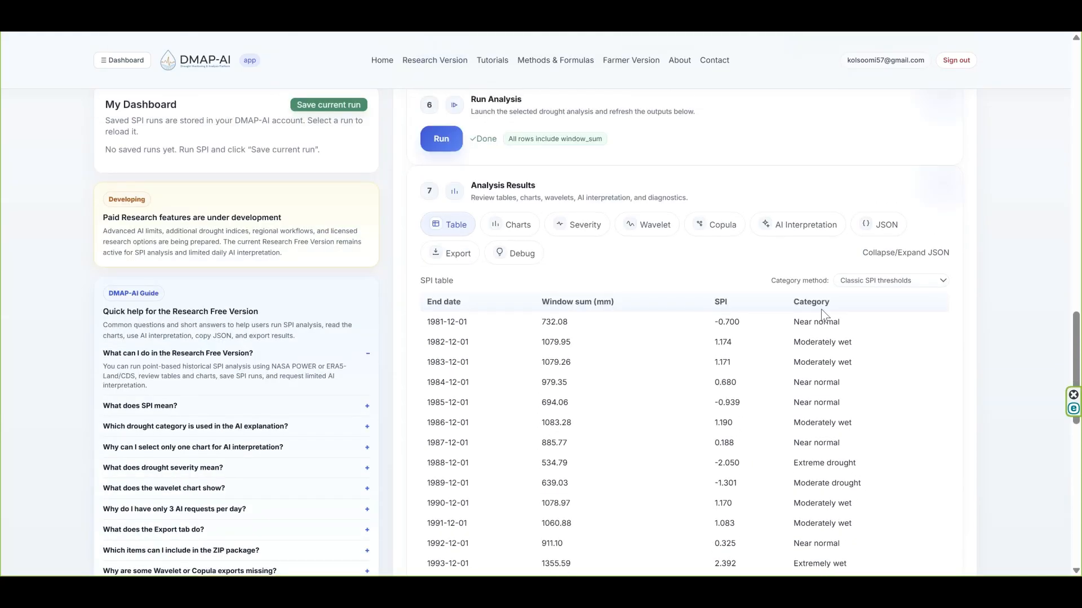
# - Categorize the SPI table by USDM-style SPI/SPEI ranges and percentile bands for comparison, ending on AI/ML – k-means clusters
pyautogui.click(856, 280)
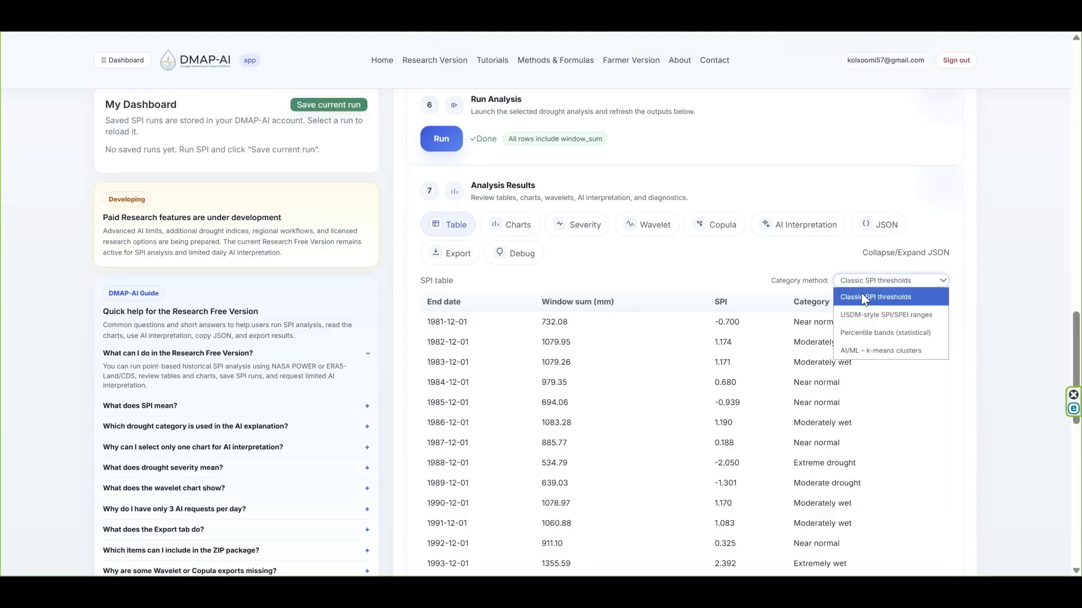
pyautogui.click(861, 313)
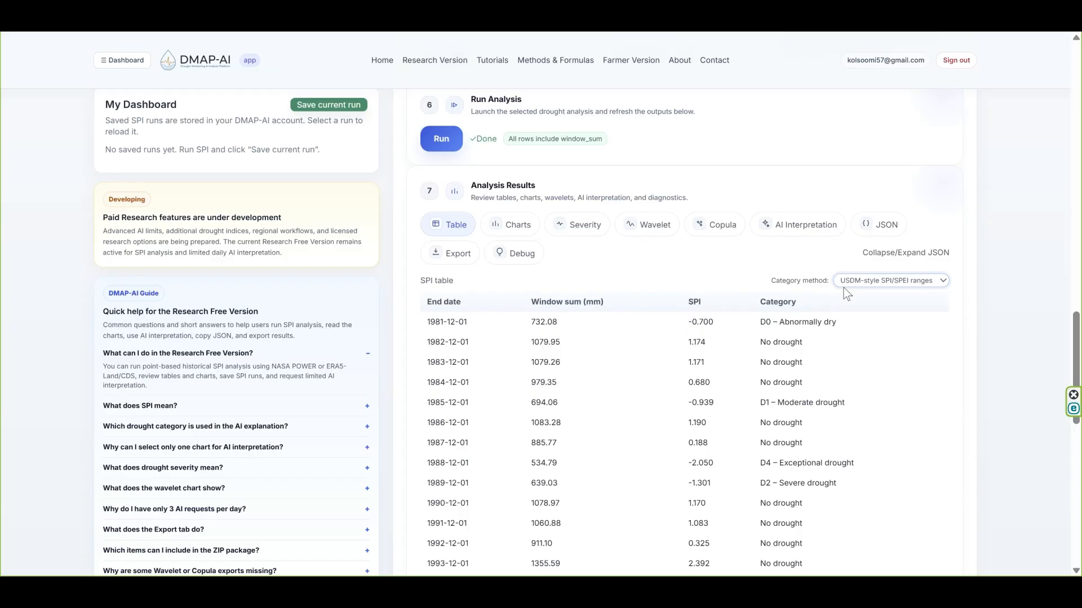
pyautogui.click(858, 279)
pyautogui.click(861, 331)
pyautogui.click(858, 280)
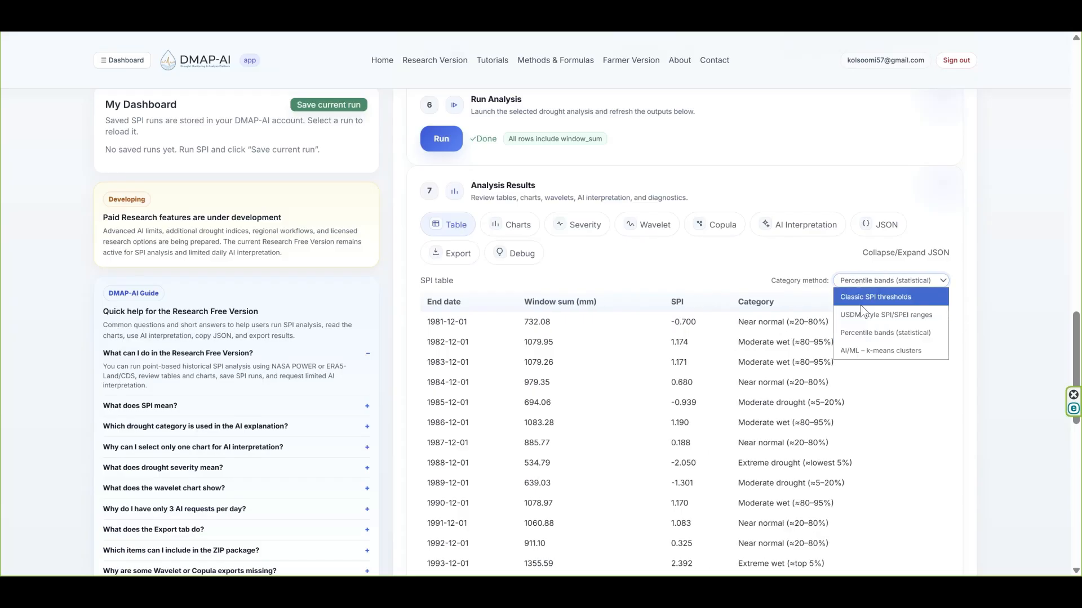
pyautogui.click(864, 351)
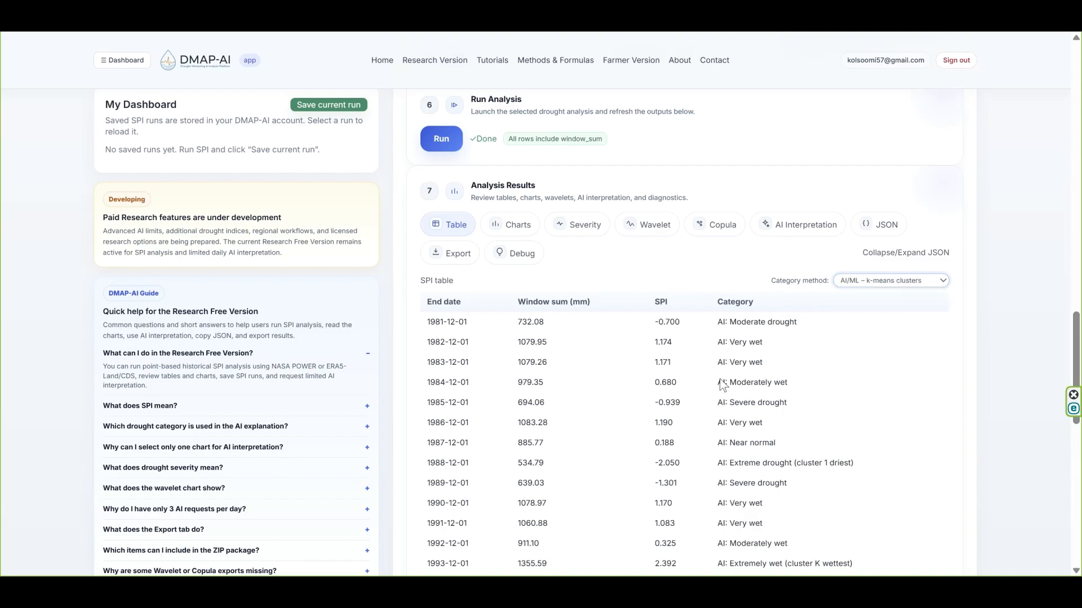
# - Show the analysis charts and set the SPI line chart's bounds to -1 lower and 1 upper
pyautogui.click(510, 225)
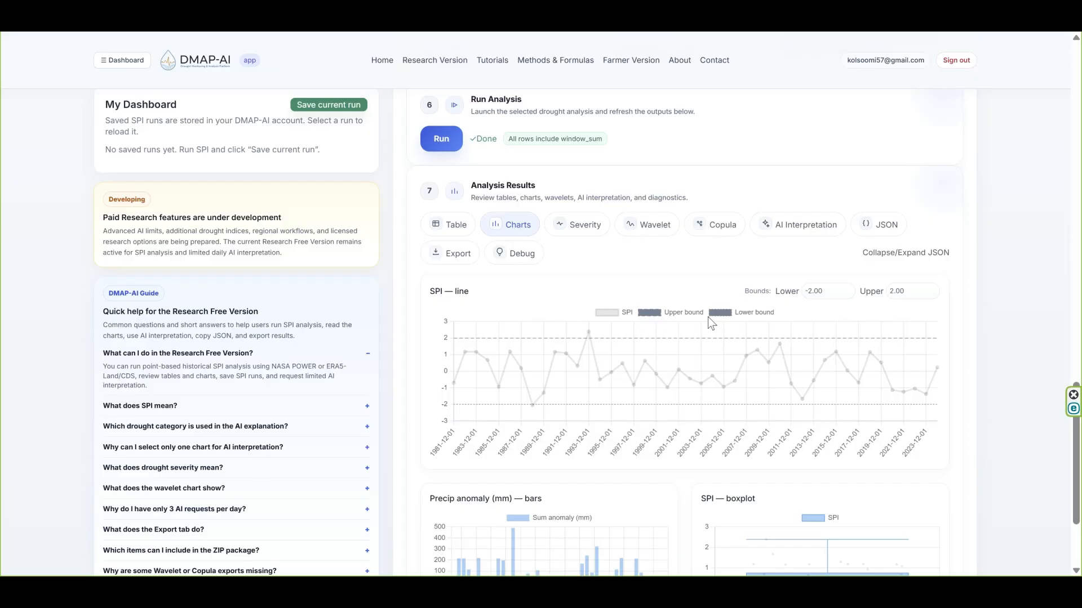
pyautogui.click(824, 291)
pyautogui.scroll(-1, 719, 390)
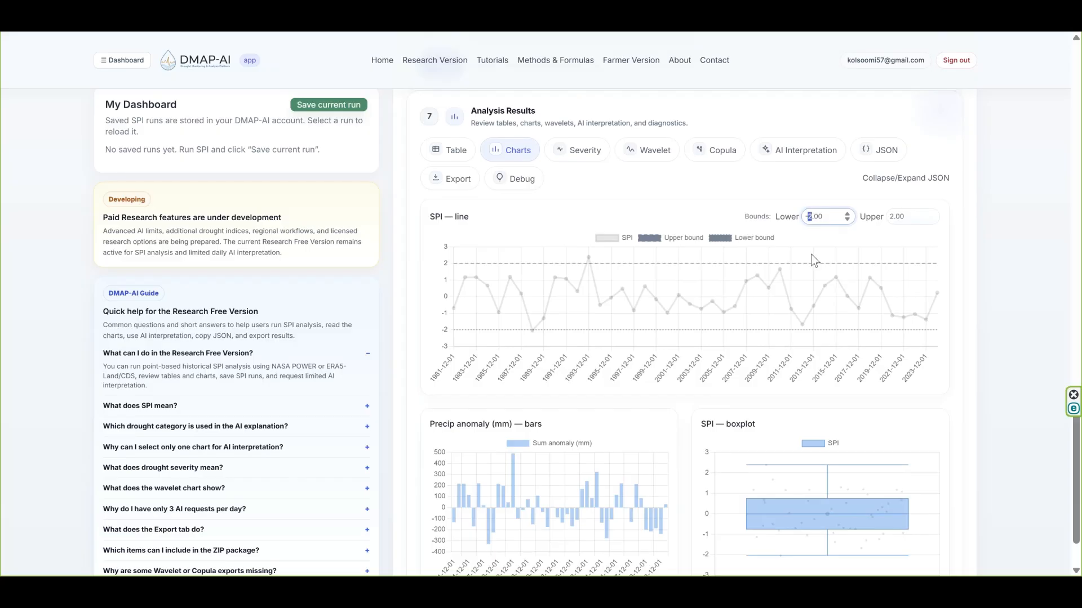
pyautogui.write('1')
pyautogui.doubleClick(895, 216)
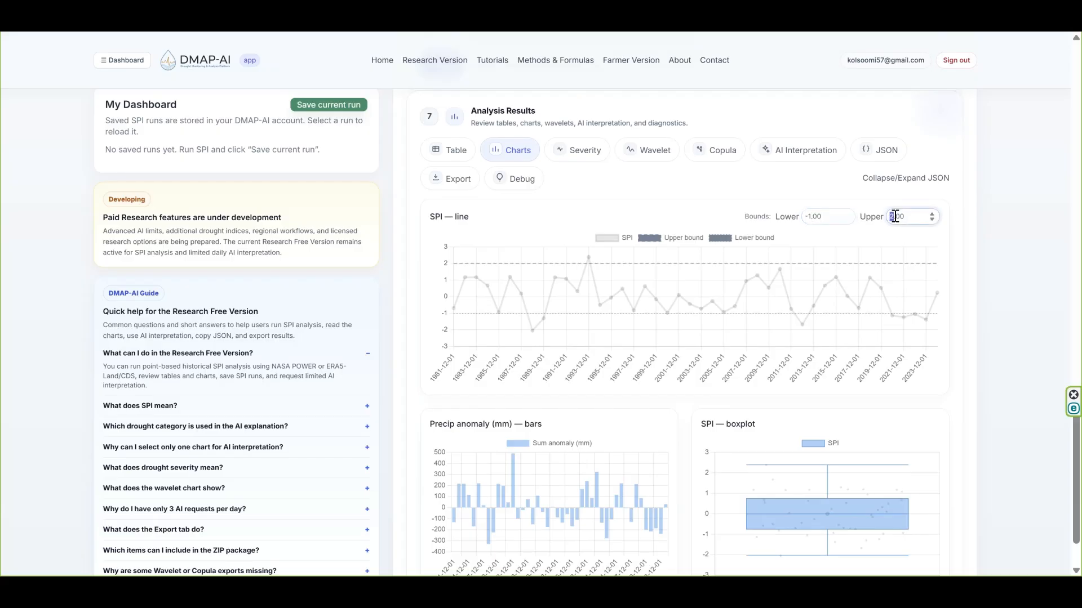
pyautogui.write('1')
pyautogui.press('Return')
pyautogui.scroll(-1, 564, 366)
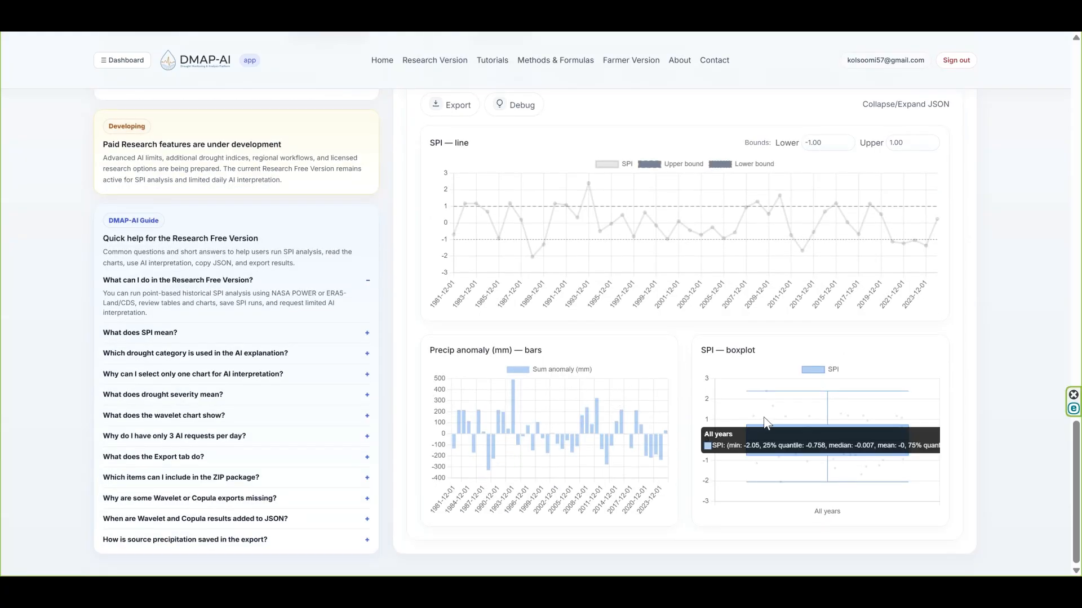
# - Examine the drought severity results, including the shaded SPI line, drought threshold and drought events table
pyautogui.scroll(2, 569, 212)
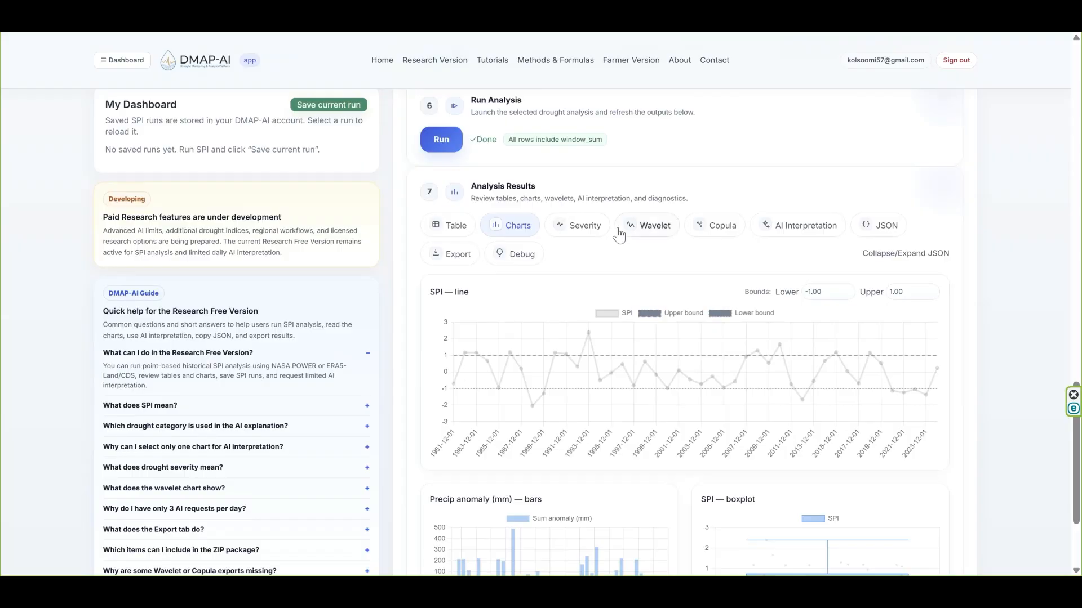
pyautogui.click(562, 226)
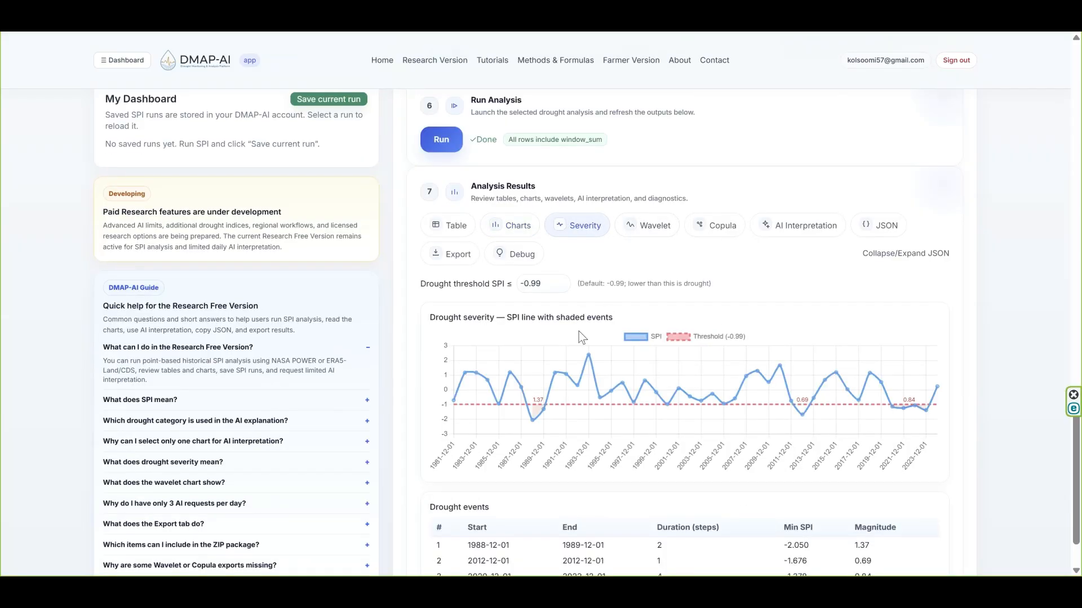
pyautogui.scroll(-1, 579, 332)
pyautogui.click(548, 218)
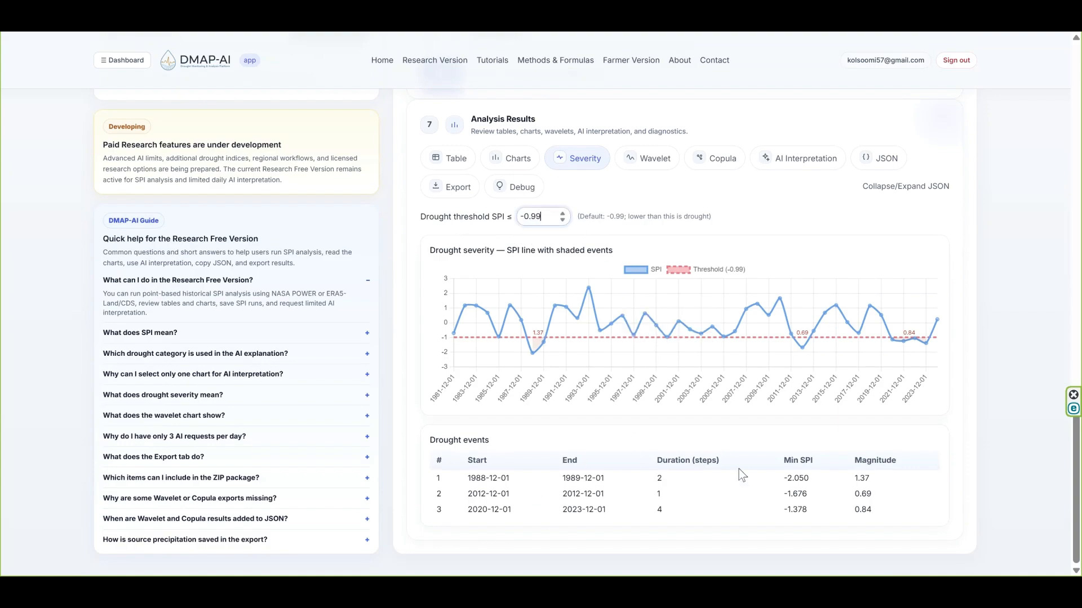
# - Examine the wavelet summary, scalogram, global spectrum and coherence charts, dismissing the antivirus notification
pyautogui.click(653, 161)
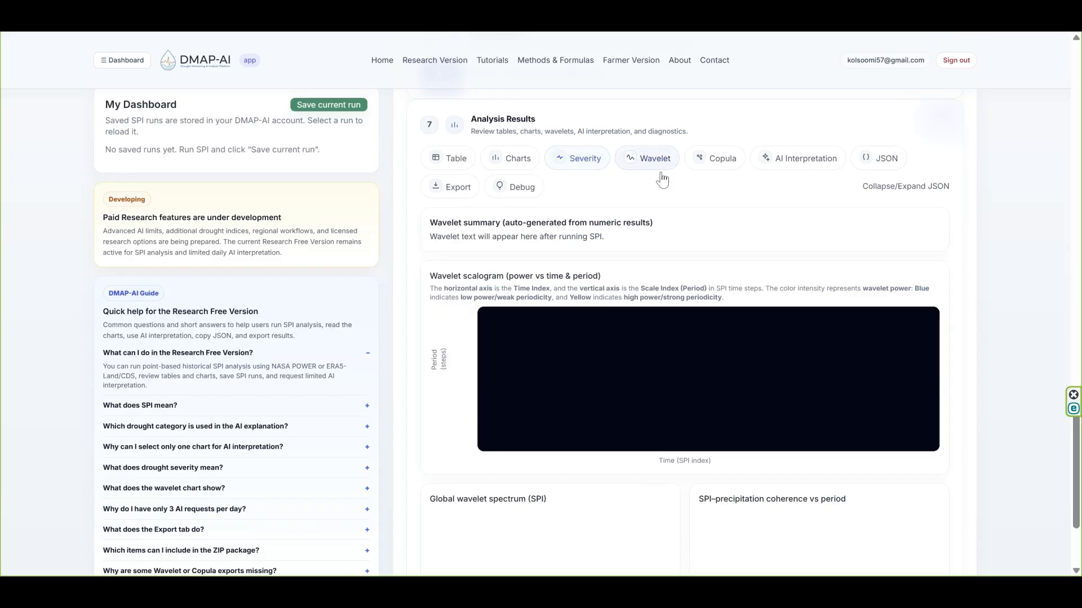
pyautogui.scroll(-1, 668, 321)
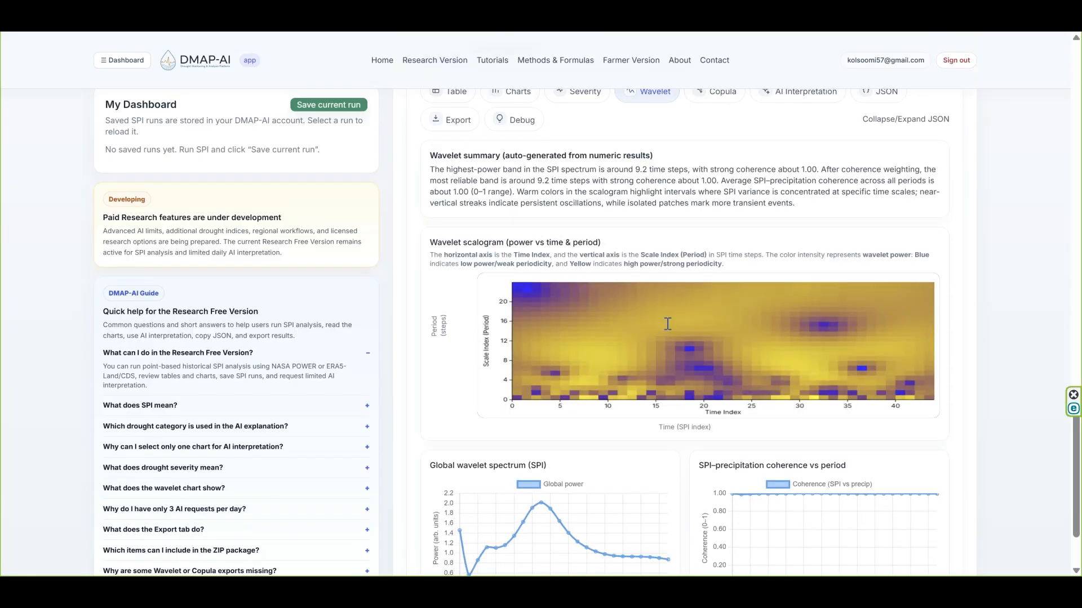
pyautogui.scroll(-1, 667, 324)
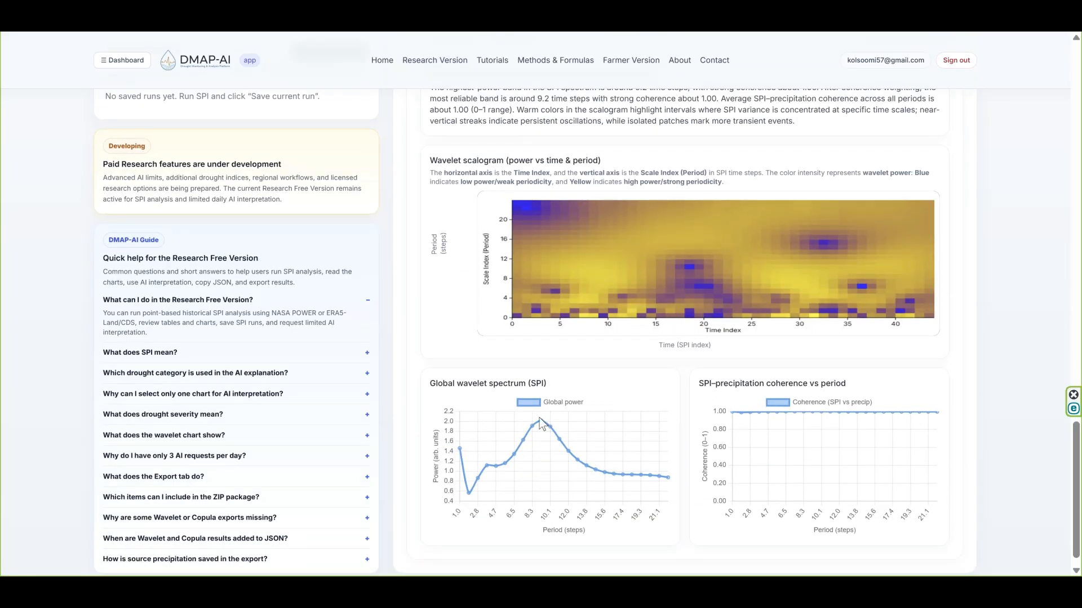
pyautogui.moveTo(541, 425)
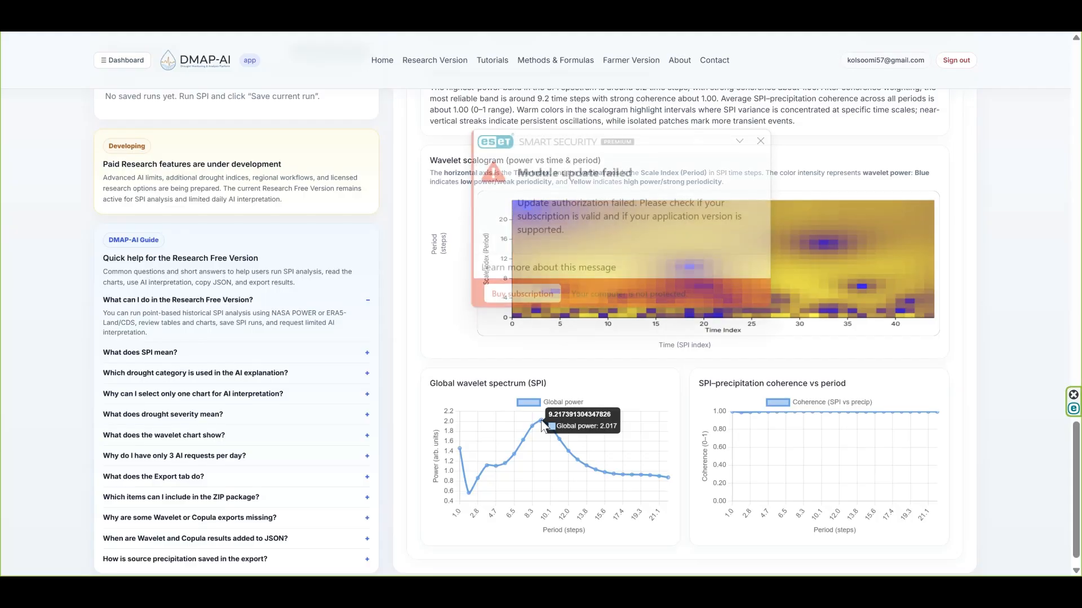
pyautogui.click(760, 141)
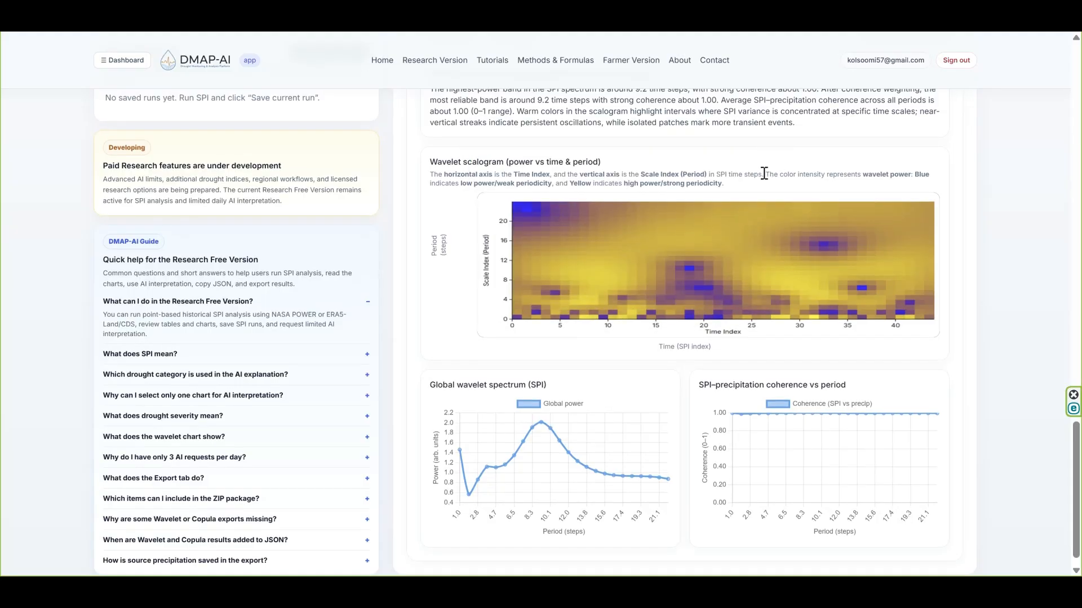
# - Compute the bivariate copula for the SPI vs SPI (lag 1; persistence) variable pairing
pyautogui.scroll(3, 760, 180)
pyautogui.scroll(-1, 755, 193)
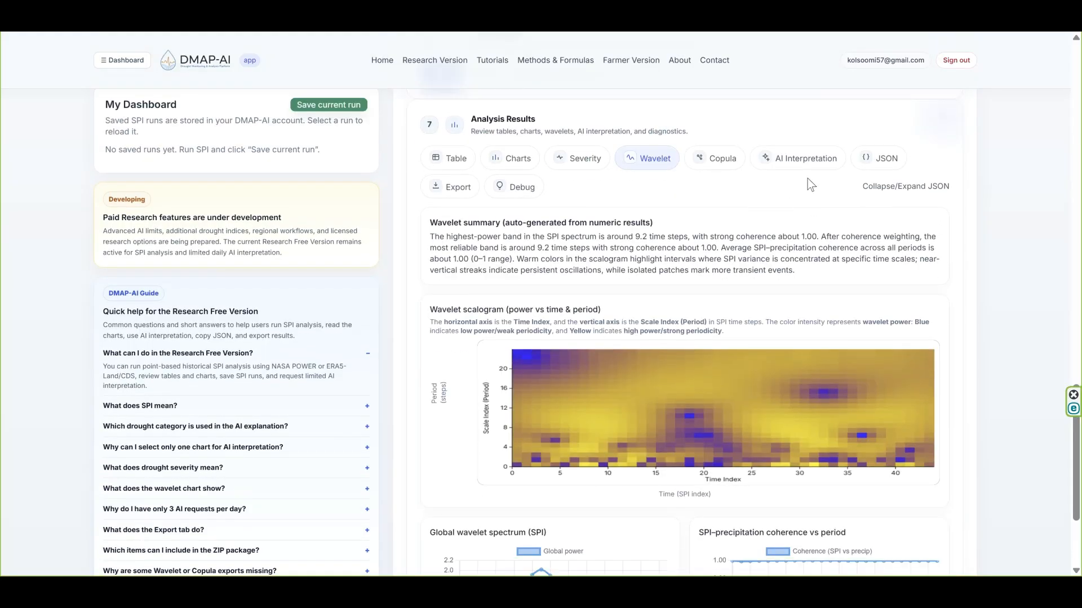
pyautogui.click(720, 159)
pyautogui.click(503, 270)
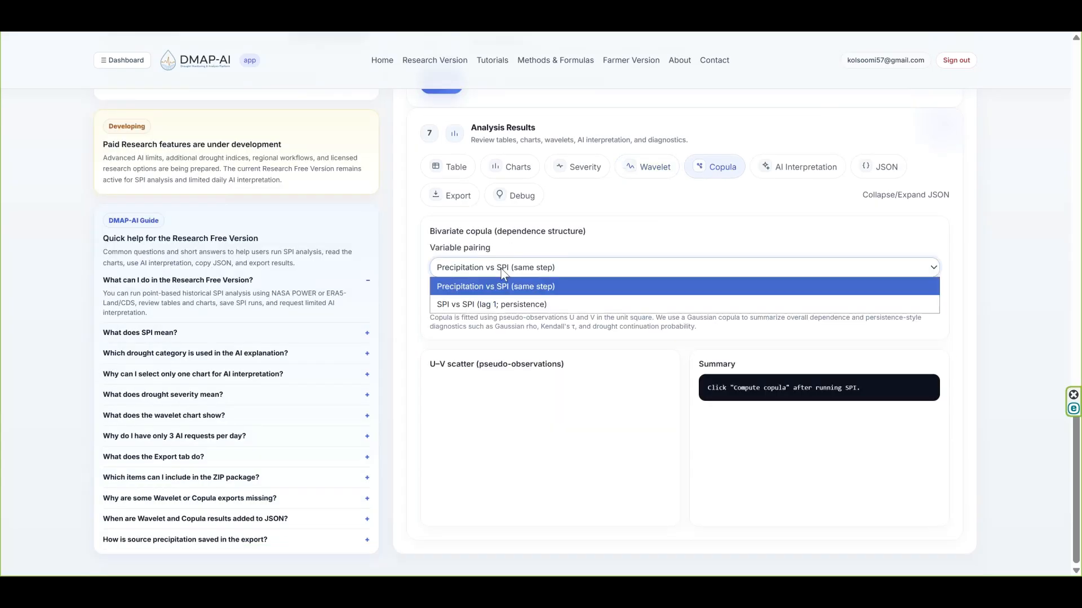
pyautogui.click(499, 304)
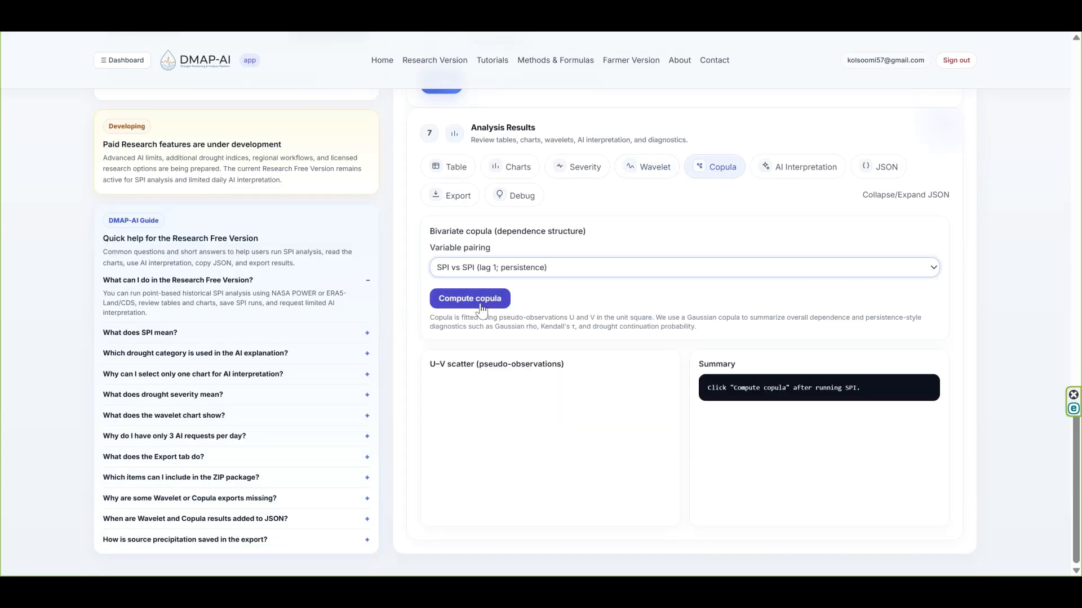
pyautogui.click(482, 302)
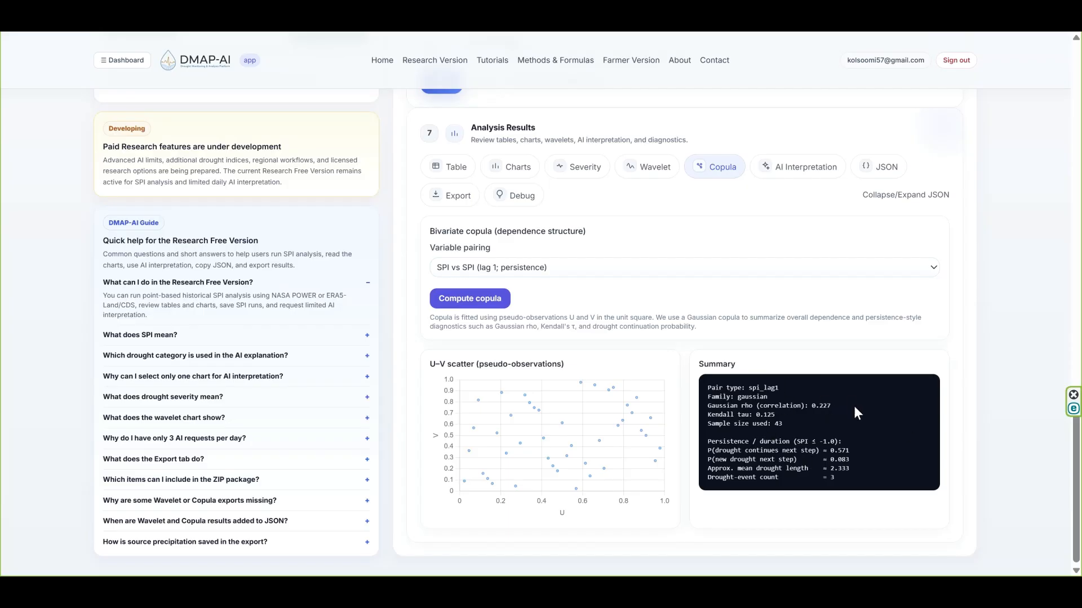
# - Request an expert AI interpretation of the Global wavelet spectrum (SPI) chart and look over the response
pyautogui.click(803, 172)
pyautogui.scroll(-1, 571, 298)
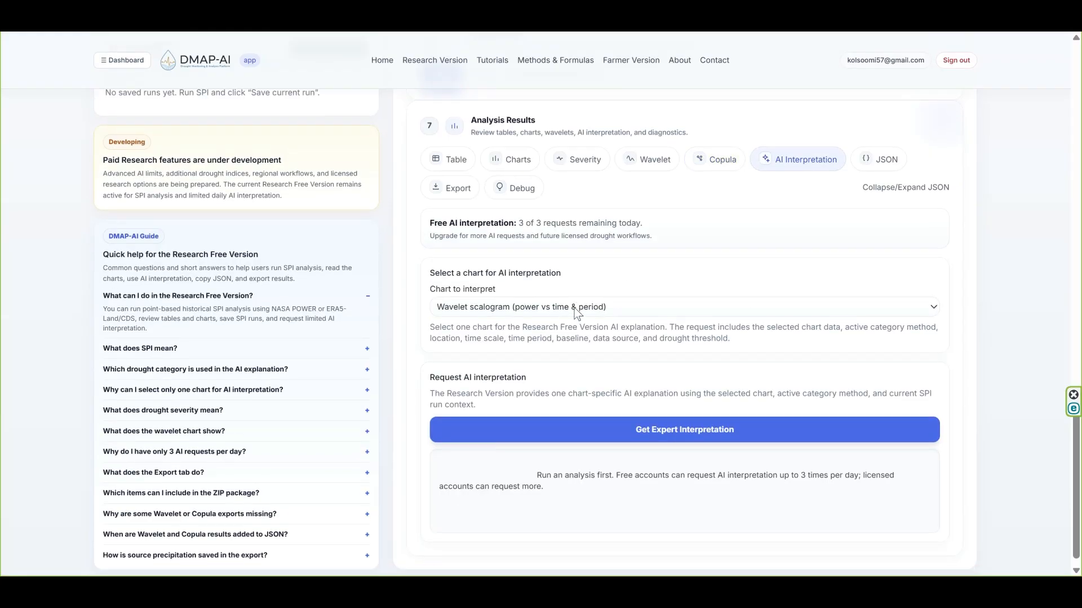
pyautogui.click(563, 290)
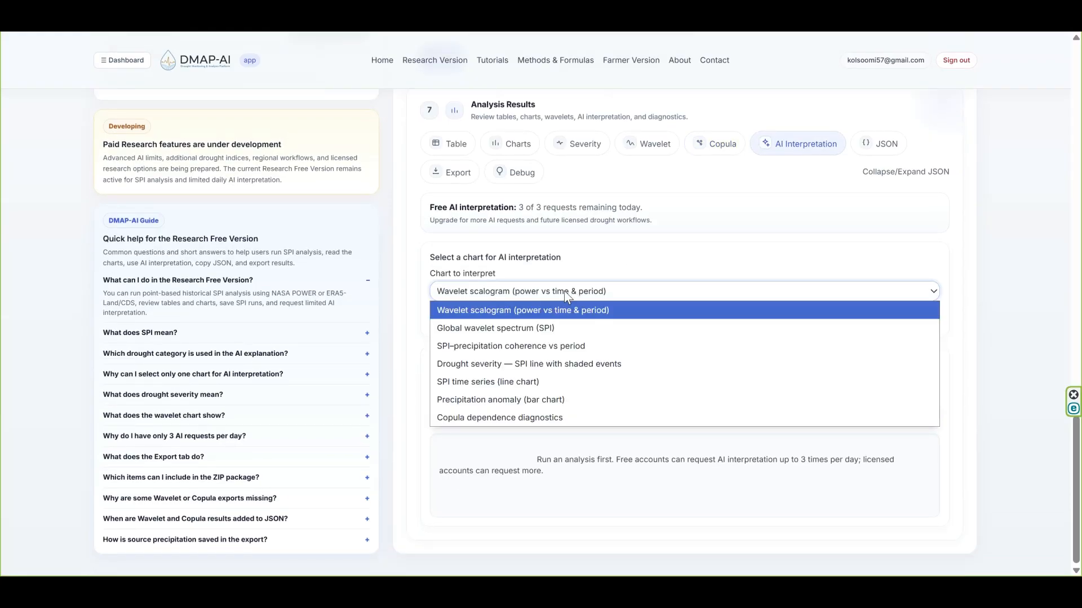
pyautogui.click(516, 327)
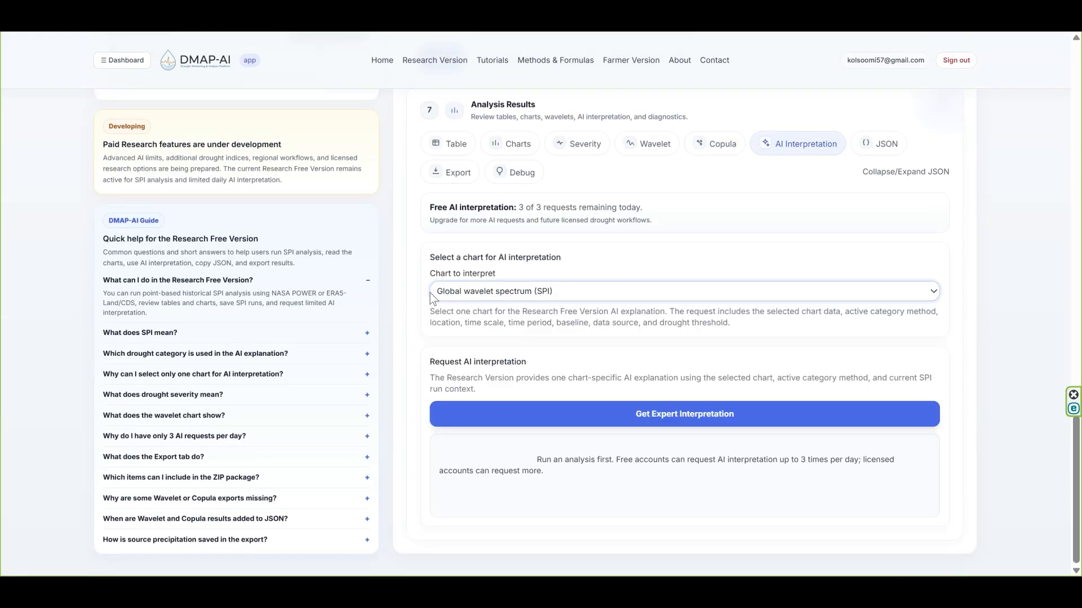
pyautogui.click(662, 424)
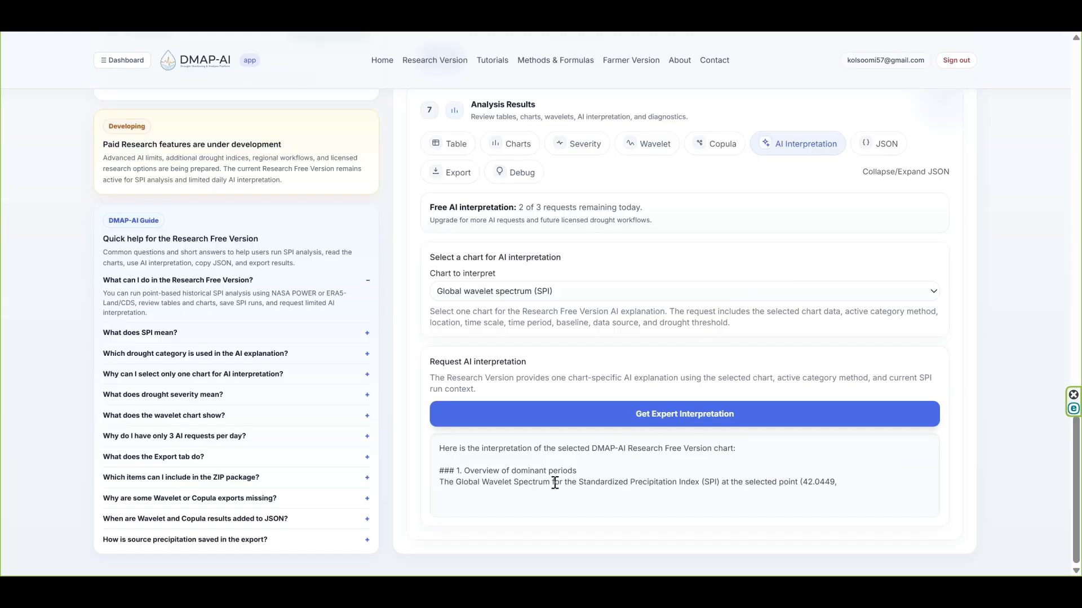
pyautogui.scroll(1, 488, 455)
pyautogui.scroll(-1, 488, 455)
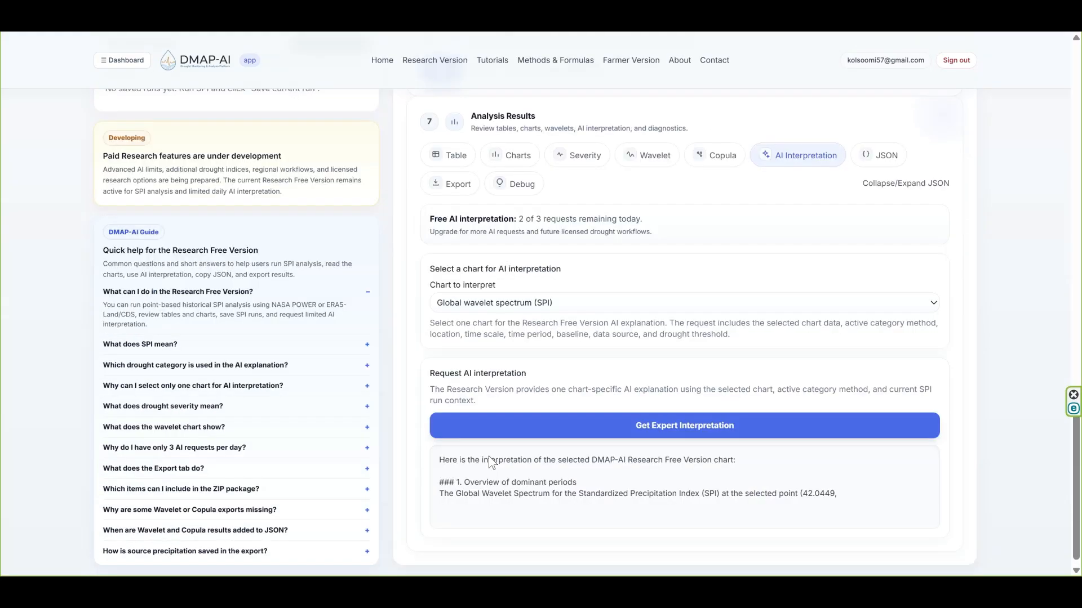
# - Show the full SPI / Wavelet JSON context of the analysis and view its contents
pyautogui.click(880, 144)
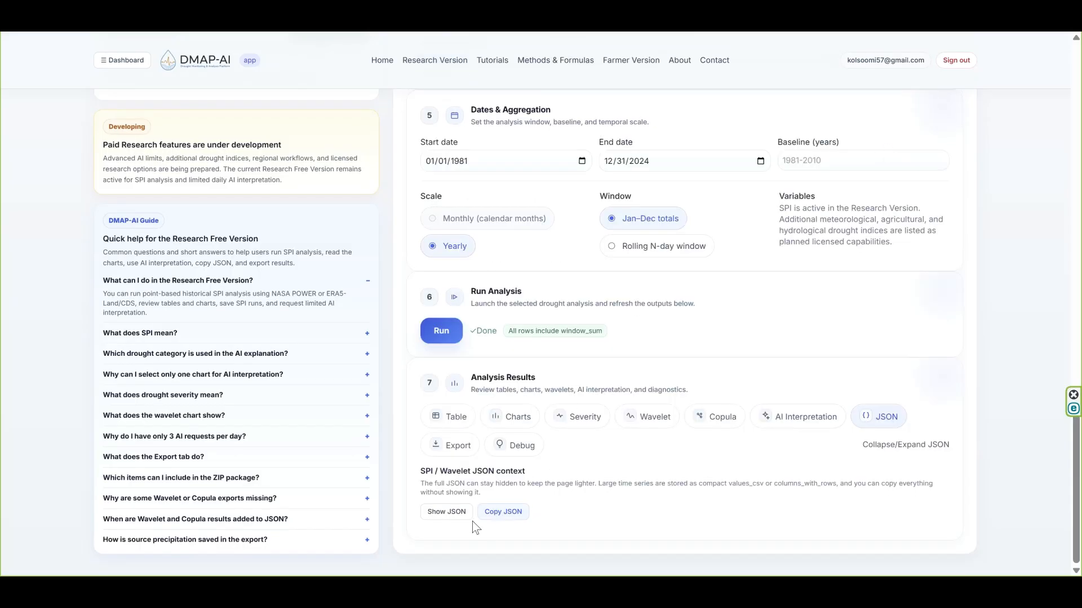
pyautogui.click(438, 513)
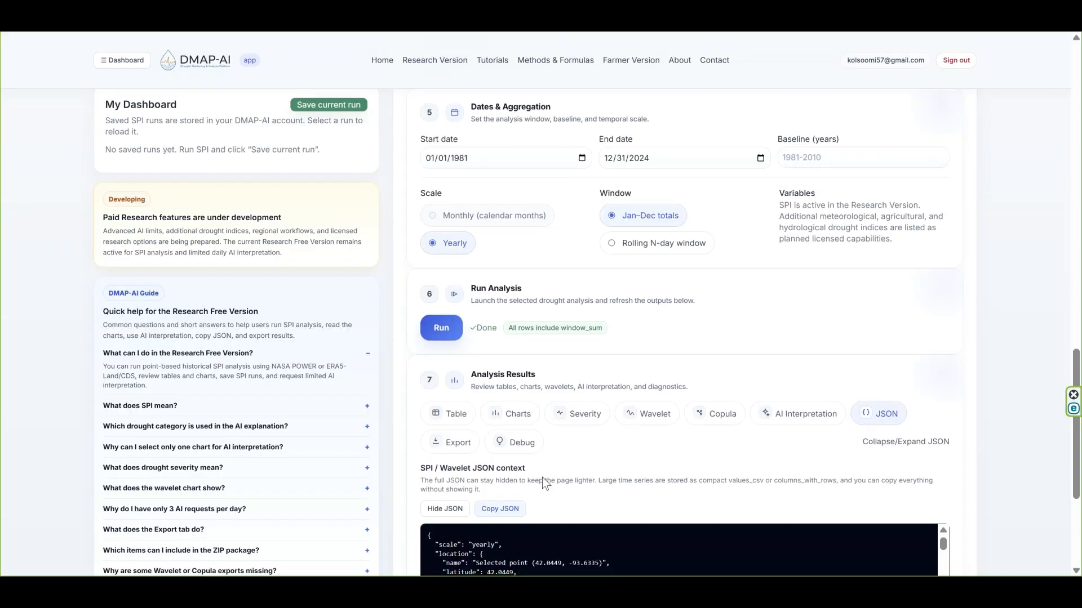
pyautogui.scroll(-4, 542, 478)
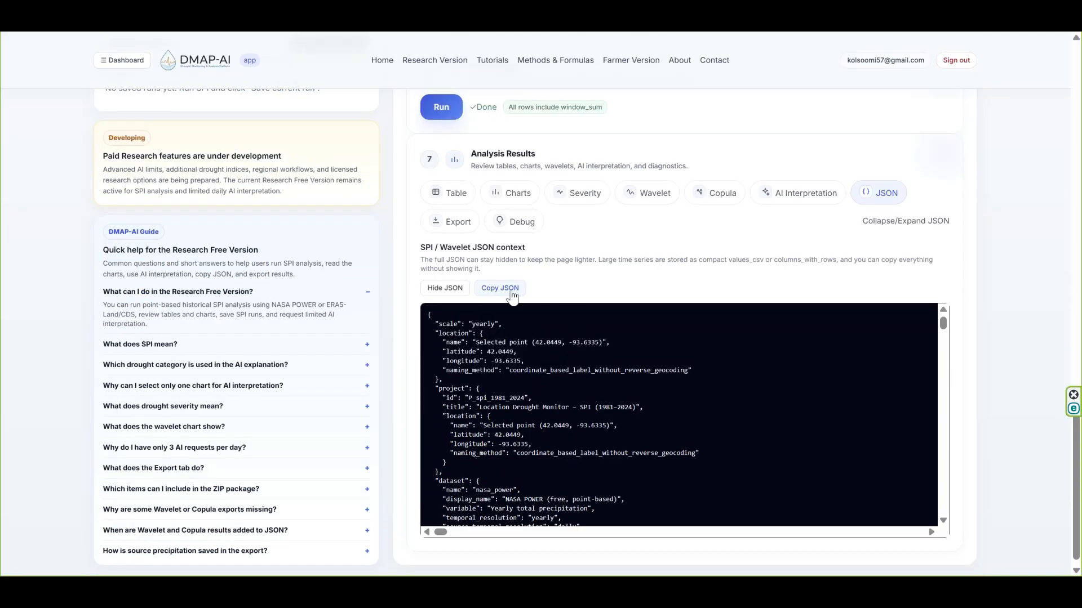
# - Examine the tables, charts and JSON items that can be included in the ZIP export, keeping the default selection
pyautogui.click(456, 222)
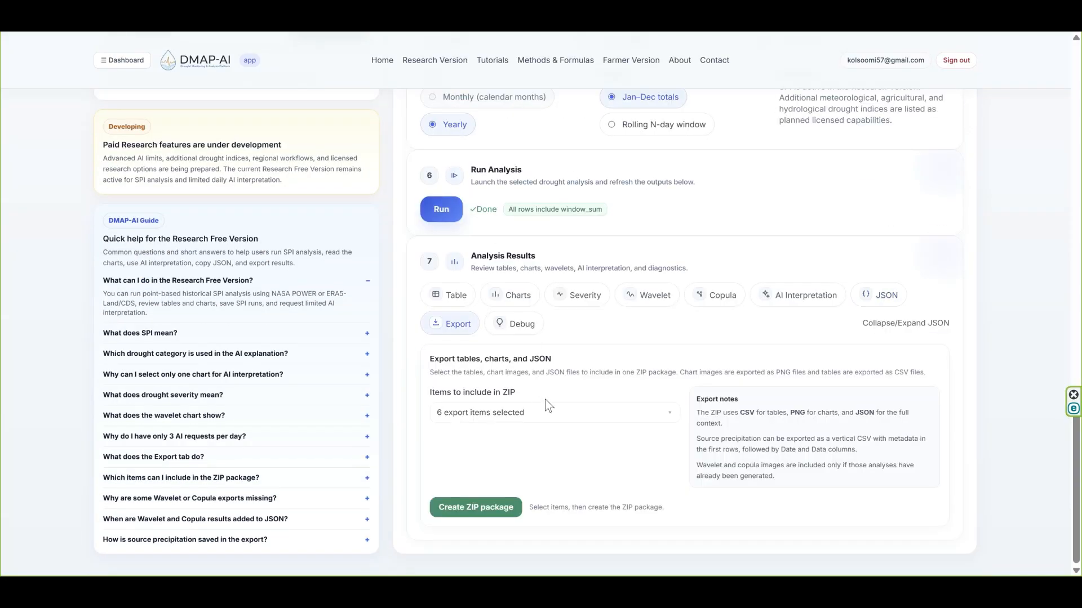
pyautogui.click(531, 421)
pyautogui.scroll(-5, 471, 455)
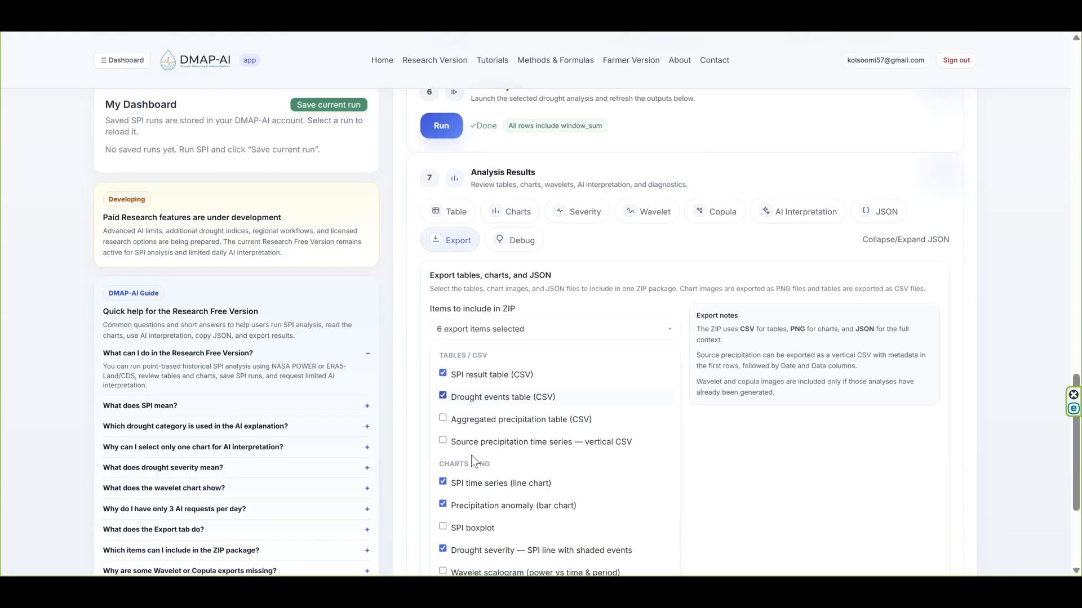
pyautogui.scroll(4, 472, 455)
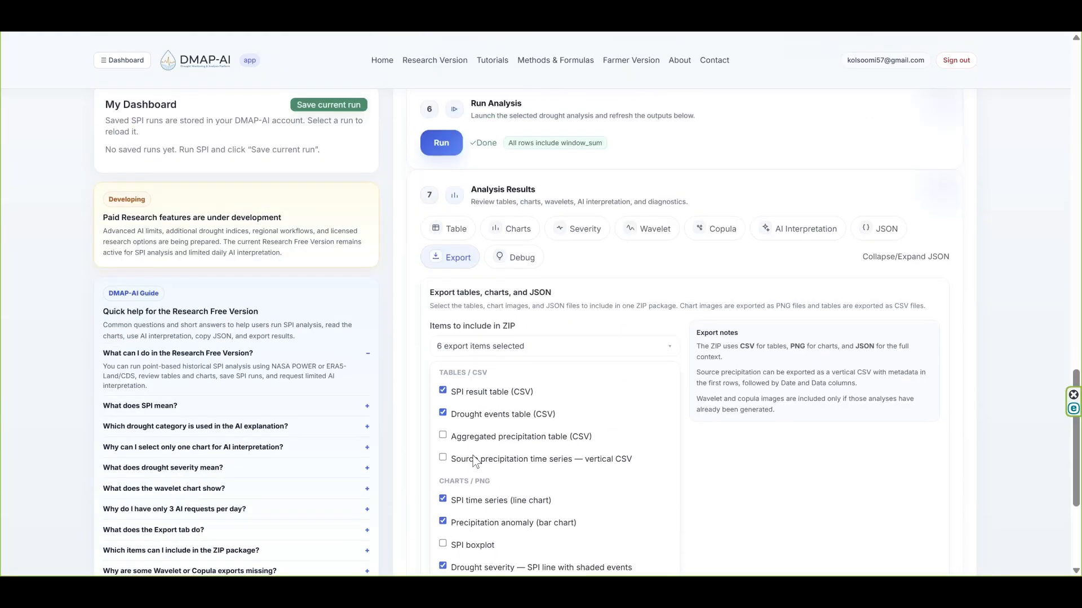
pyautogui.click(556, 344)
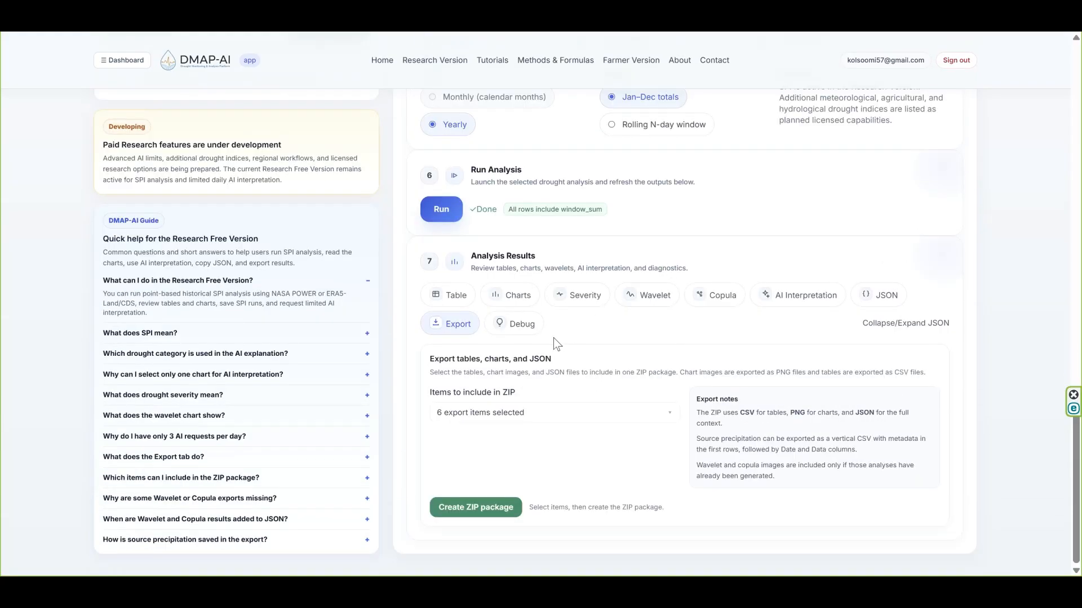
# - Start saving the current run to the dashboard and add "Ames Iowa" in front of its suggested run name
pyautogui.scroll(3, 553, 338)
pyautogui.scroll(-3, 553, 336)
pyautogui.scroll(12, 554, 337)
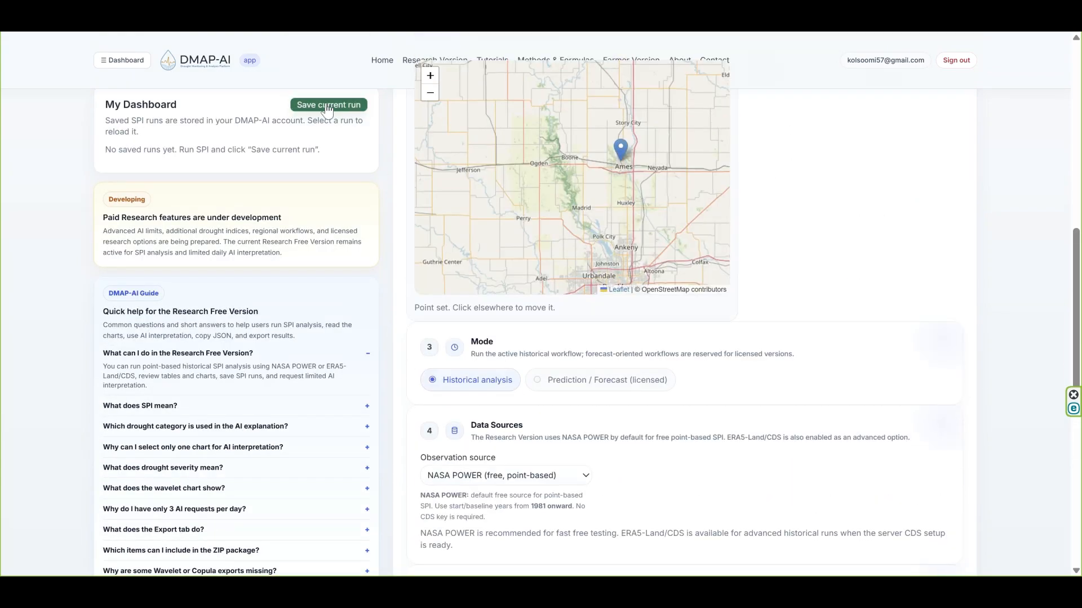
pyautogui.click(328, 106)
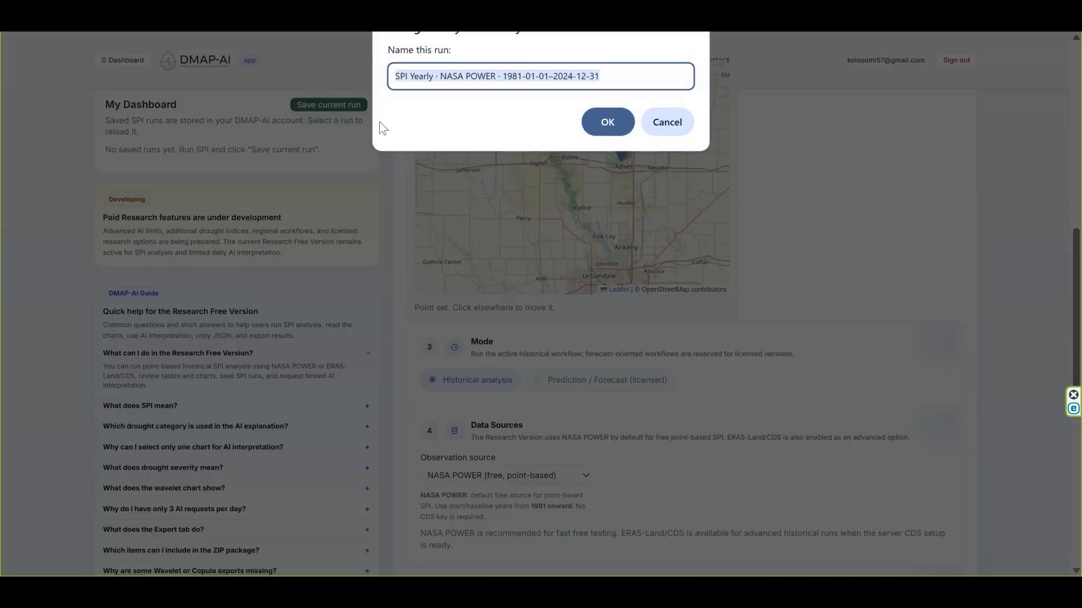
pyautogui.click(397, 75)
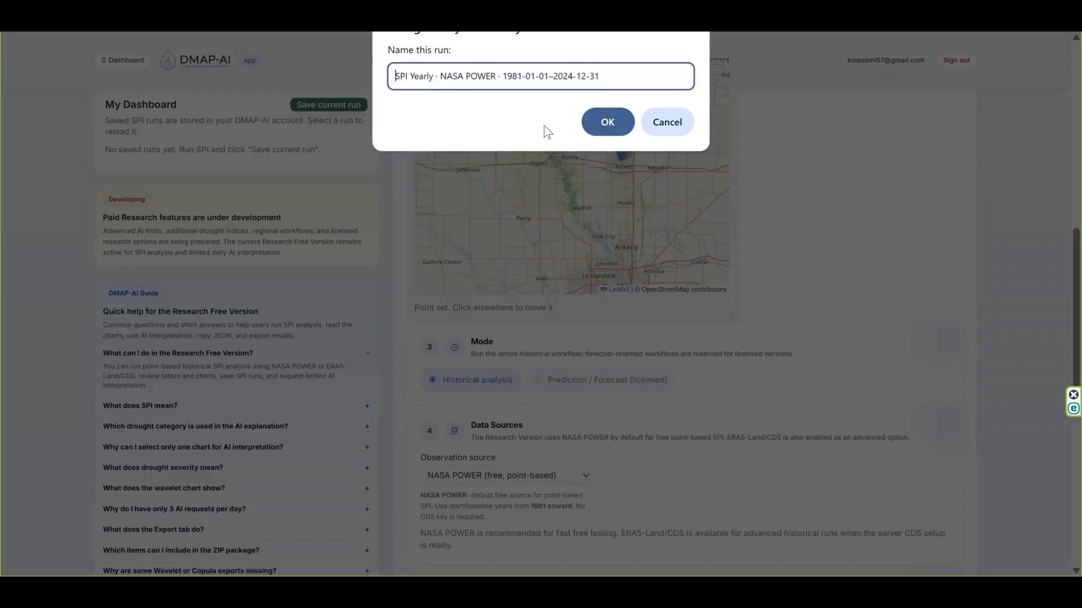
pyautogui.write('Am')
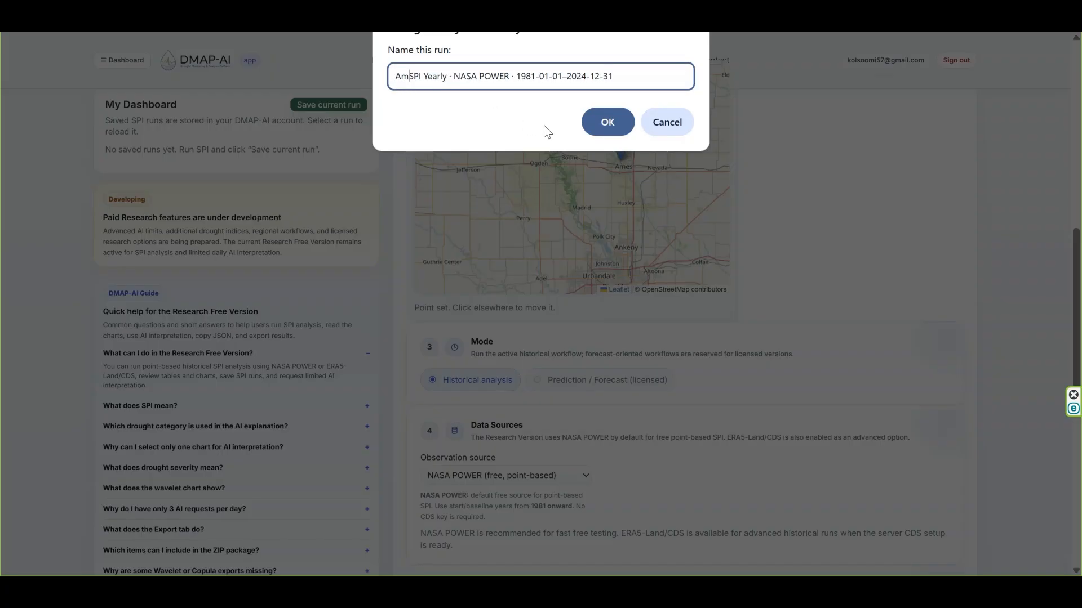
pyautogui.write('es')
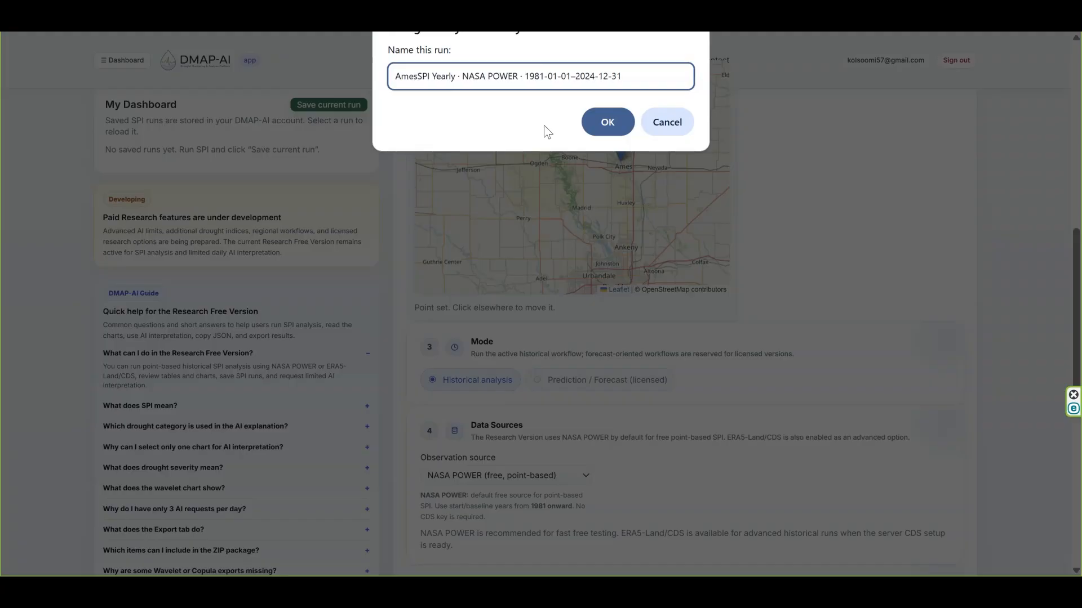
pyautogui.write(' Iowa')
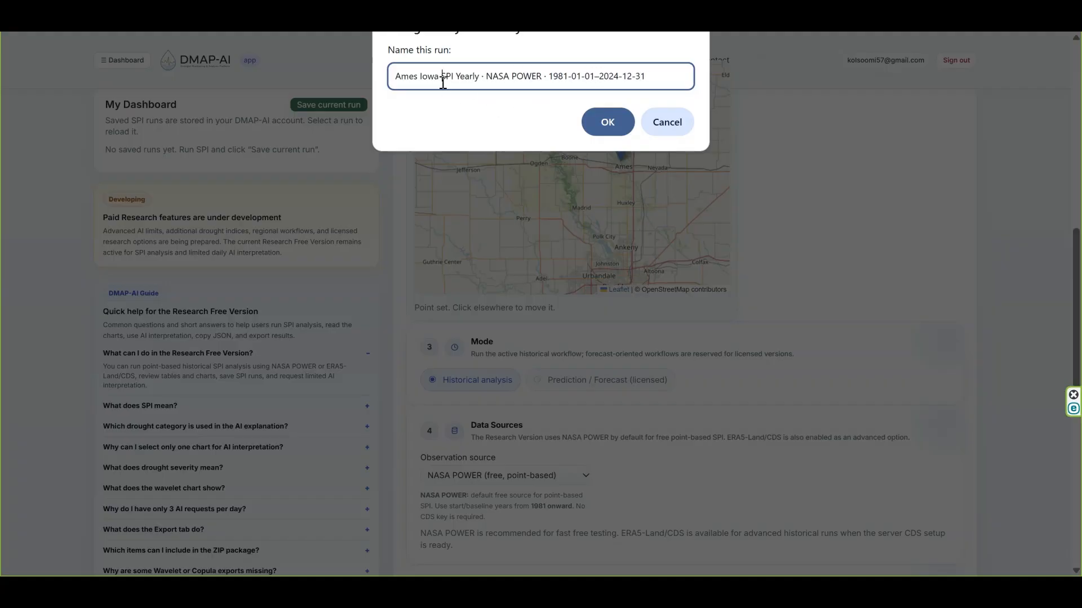
# - Accept the run name and the suggested project name Point 42.0449, -93.6335 to finish saving the run
pyautogui.moveTo(443, 82); pyautogui.dragTo(395, 78)
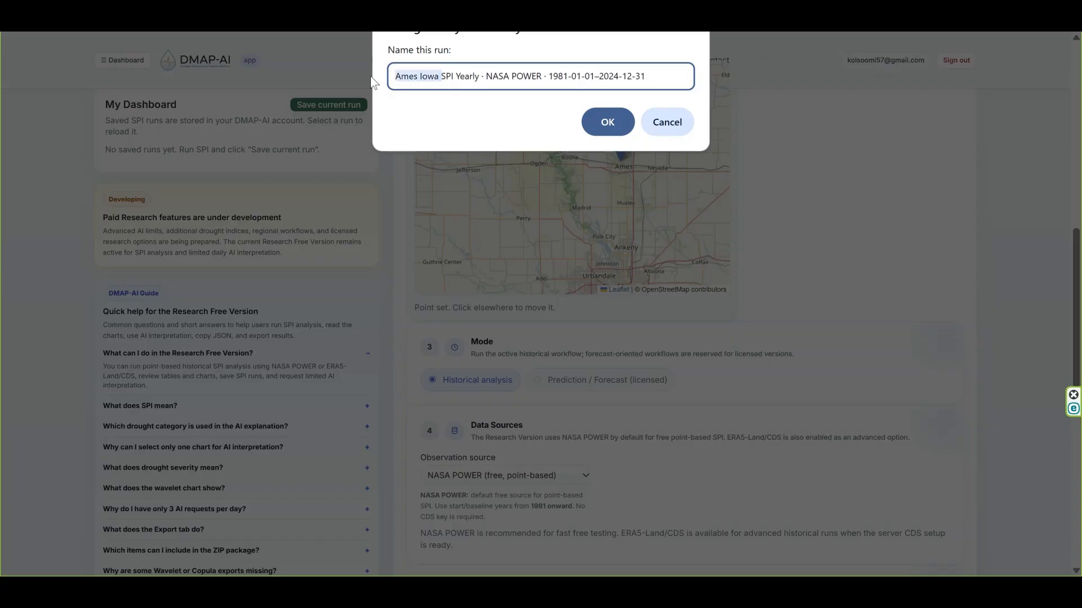
pyautogui.rightClick(415, 82)
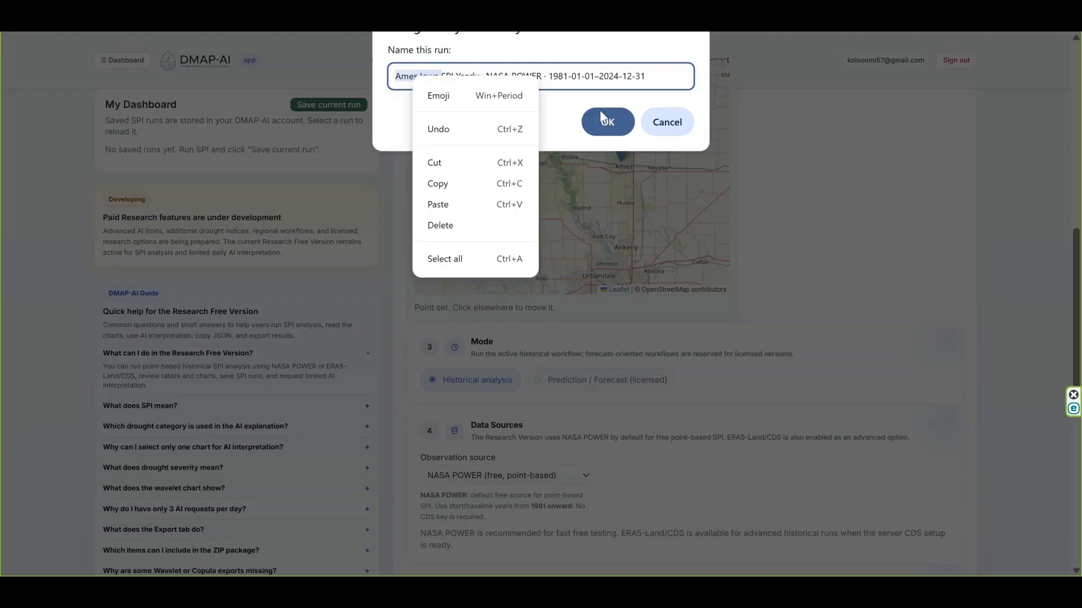
pyautogui.click(600, 125)
pyautogui.click(601, 125)
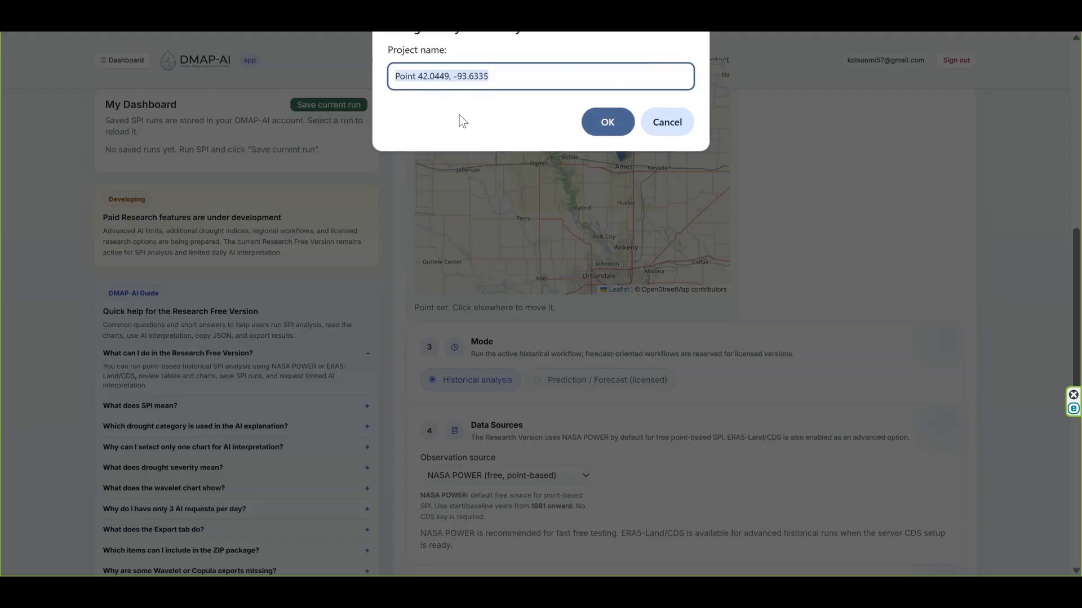
pyautogui.click(606, 122)
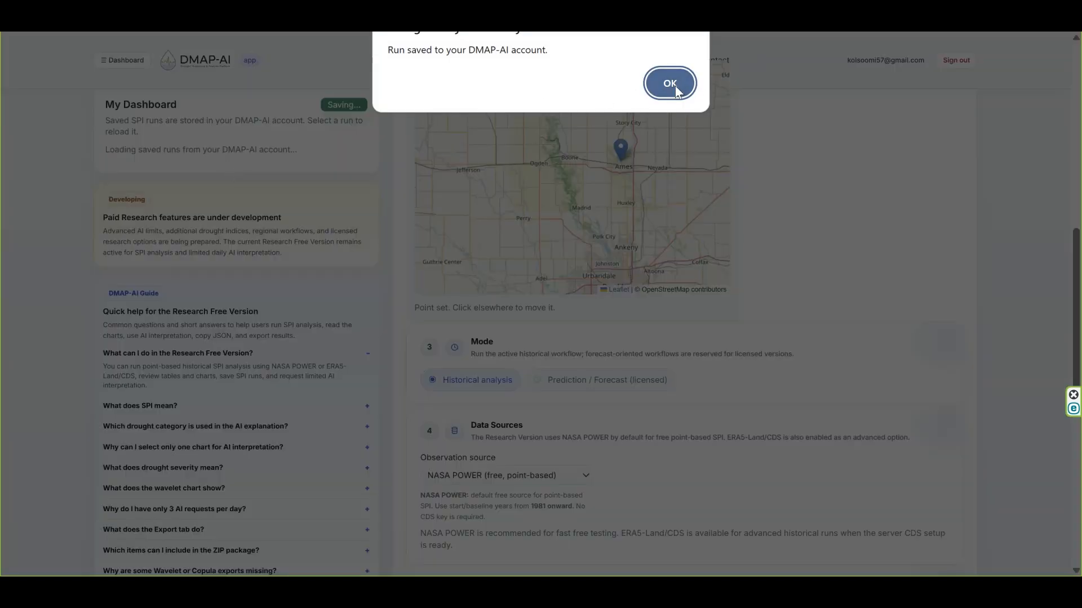
pyautogui.click(666, 84)
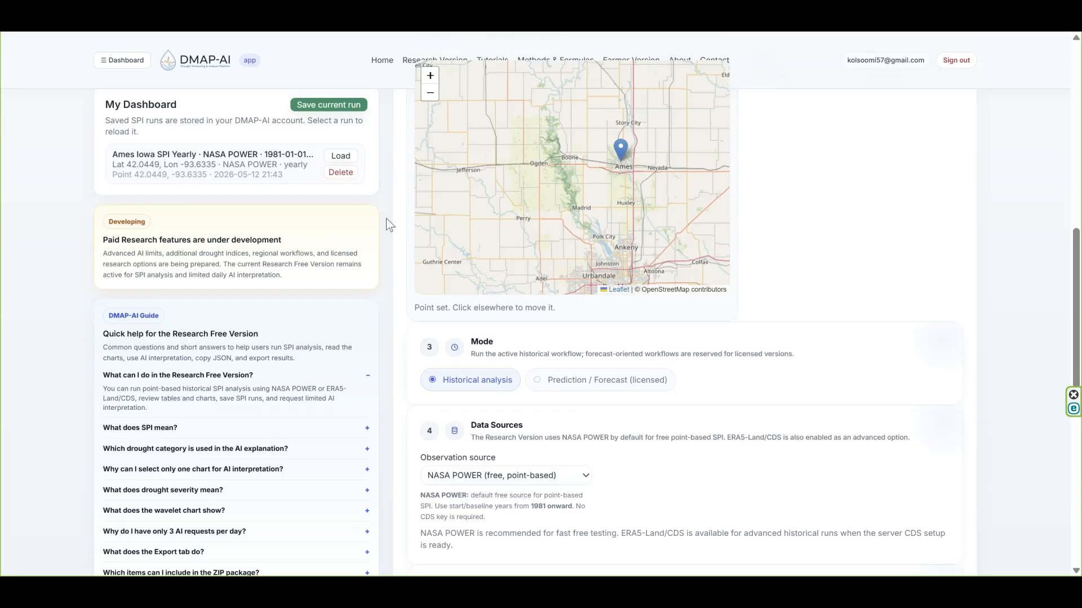
# - Reload the page and load the saved Ames Iowa SPI Yearly run from My Dashboard
pyautogui.scroll(1, 365, 229)
pyautogui.scroll(2, 365, 228)
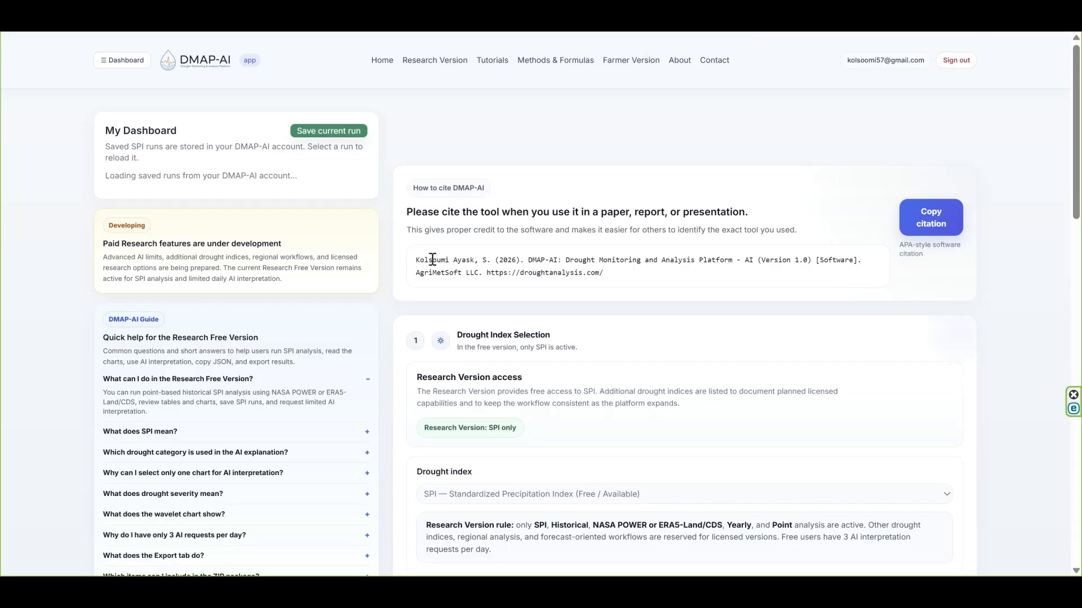
pyautogui.scroll(-5, 463, 286)
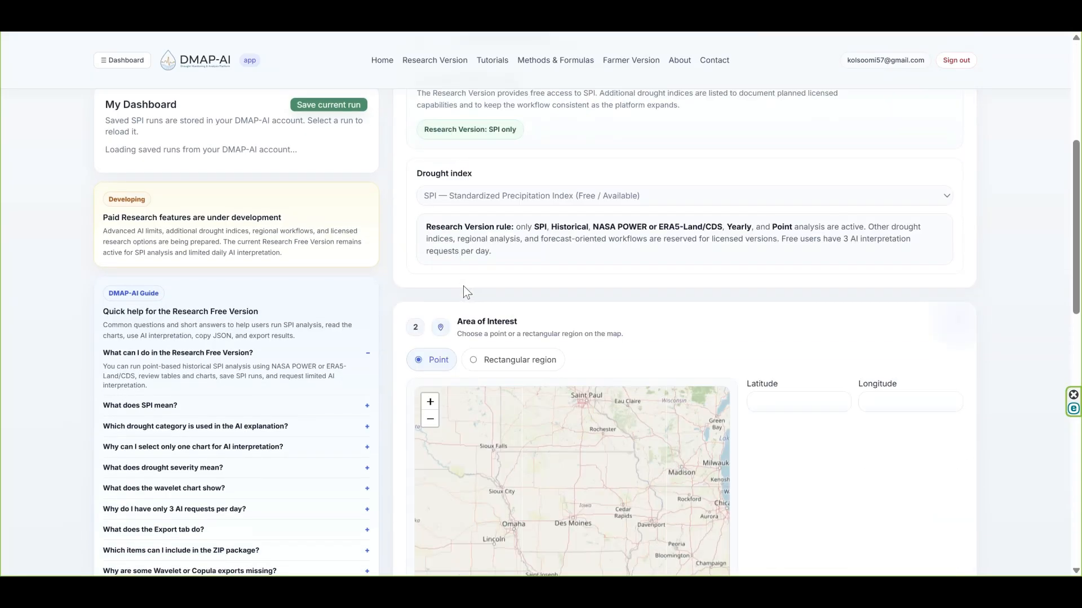
pyautogui.scroll(-15, 463, 285)
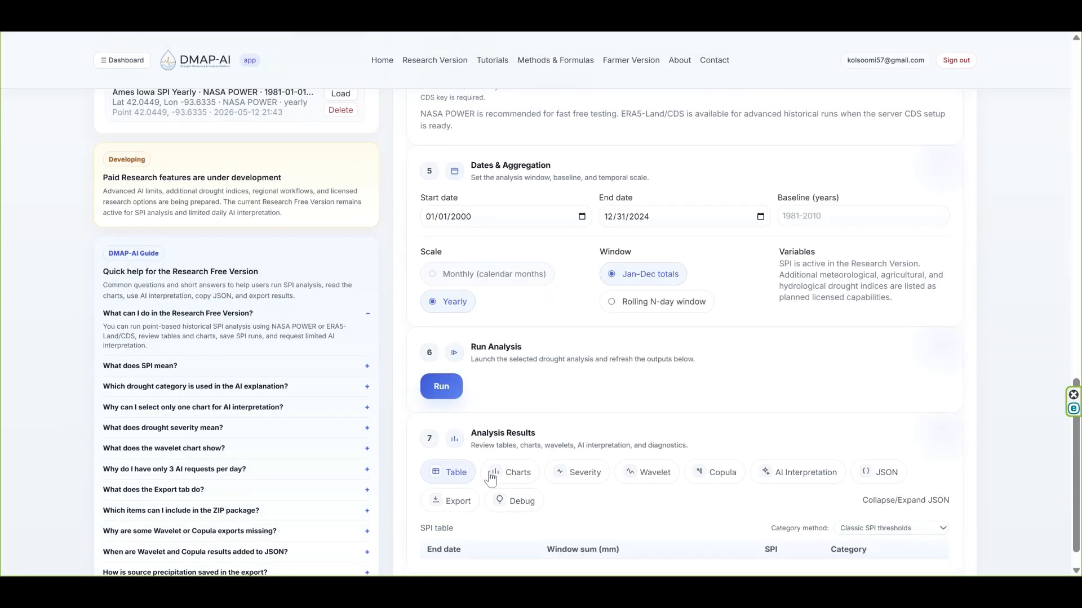
pyautogui.scroll(1, 366, 132)
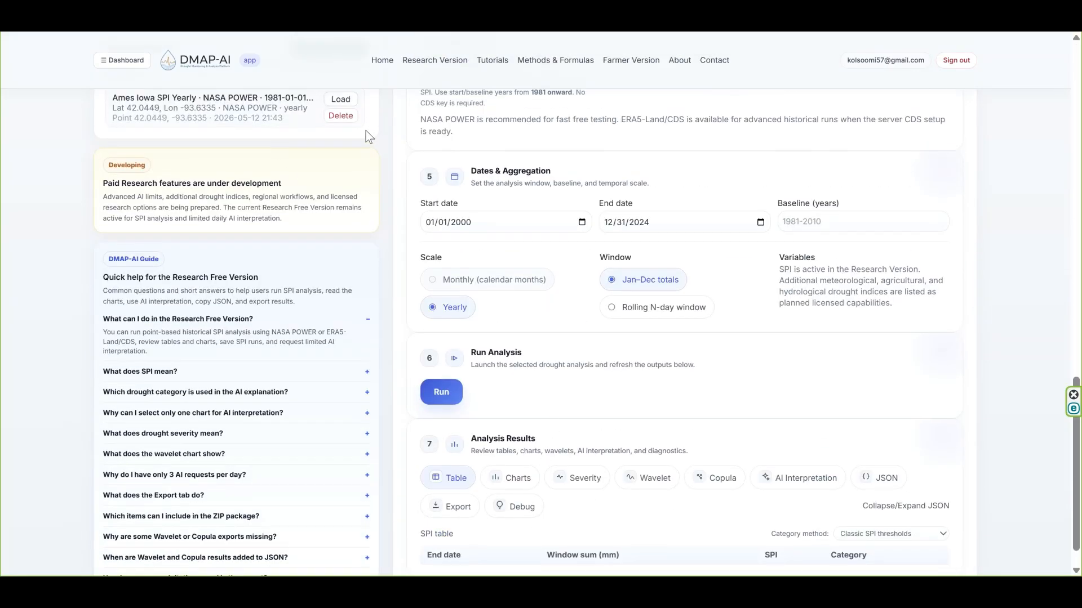
pyautogui.scroll(3, 367, 130)
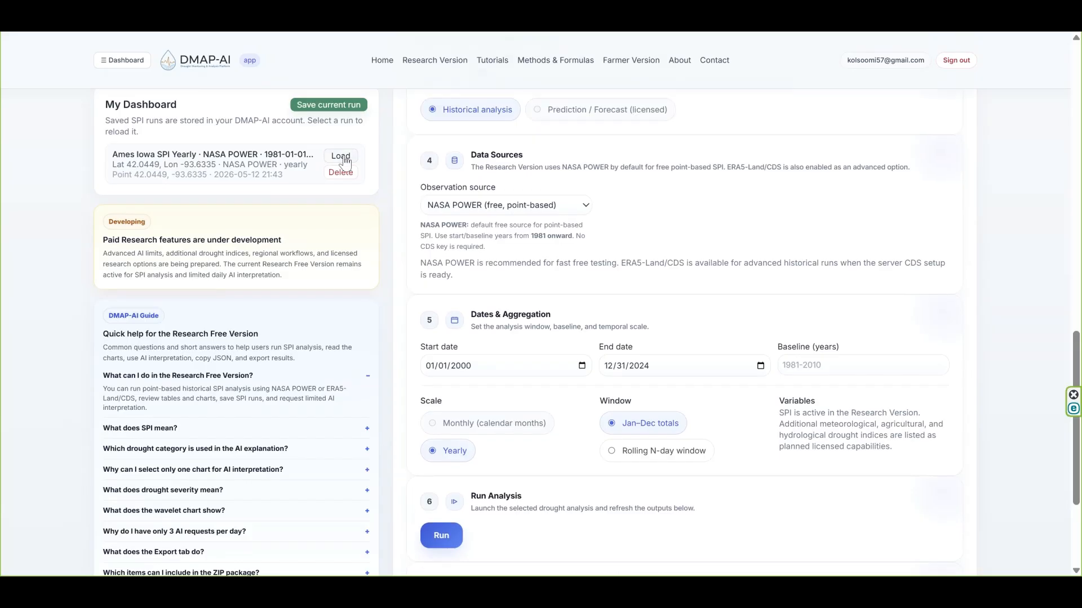
pyautogui.click(341, 157)
# - Review the loaded run's SPI table, charts and wavelet results, and return to the start of the page
pyautogui.scroll(-6, 607, 377)
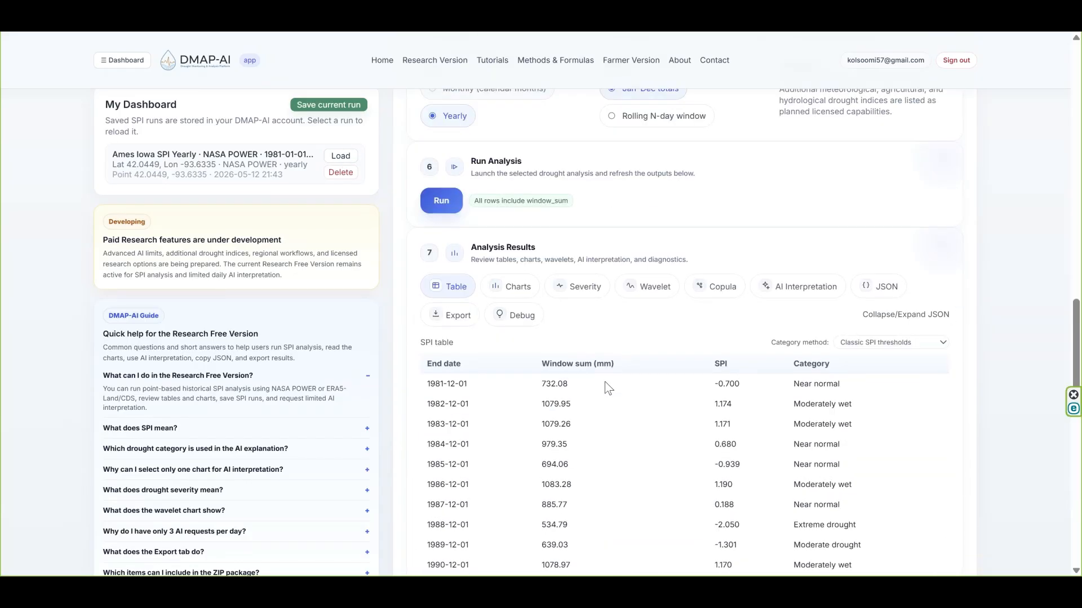
pyautogui.scroll(-2, 605, 386)
pyautogui.click(514, 174)
pyautogui.click(644, 175)
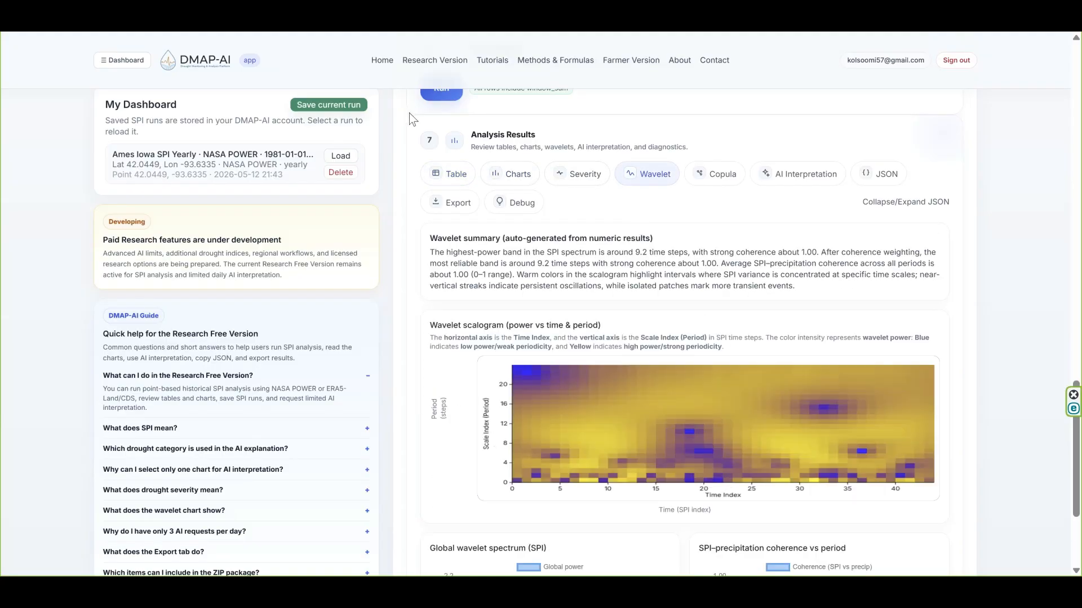
pyautogui.scroll(12, 311, 187)
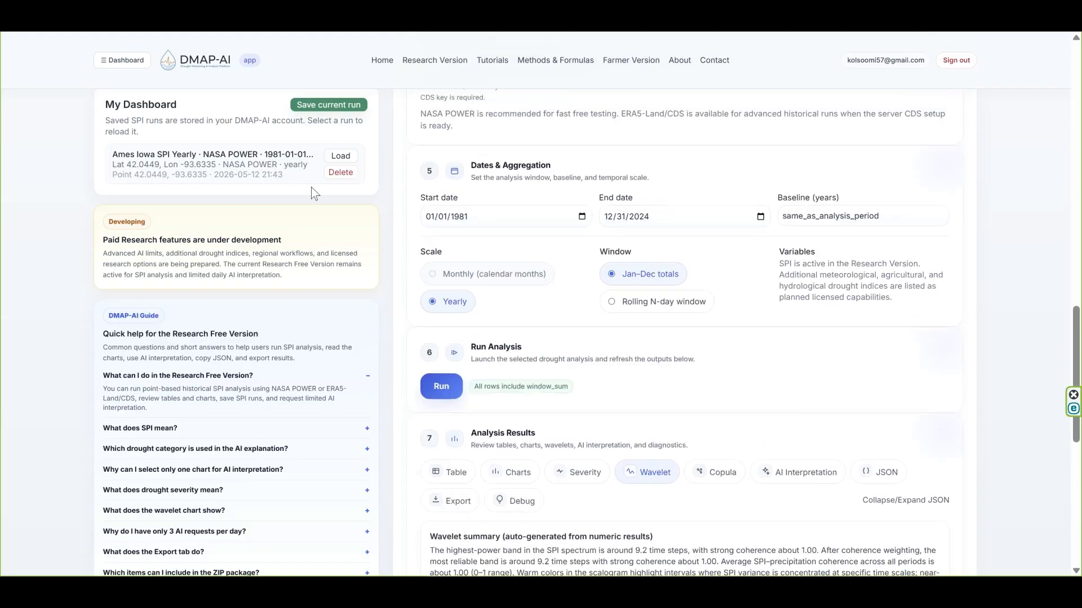
pyautogui.scroll(5, 315, 193)
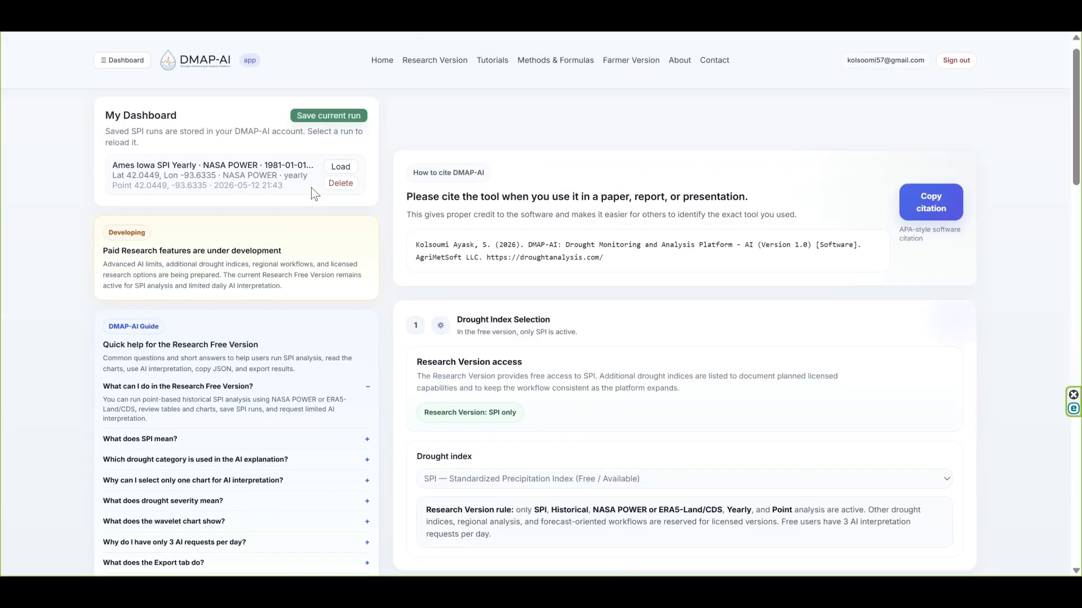